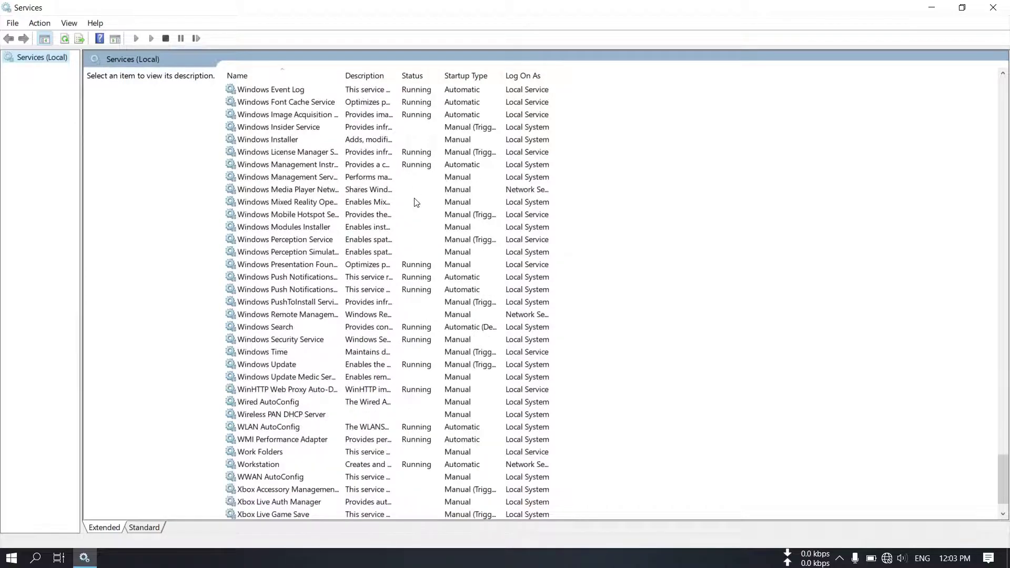
- Set the Windows Update service's startup type to Disabled, apply it, and stop the service
left_click(299, 369)
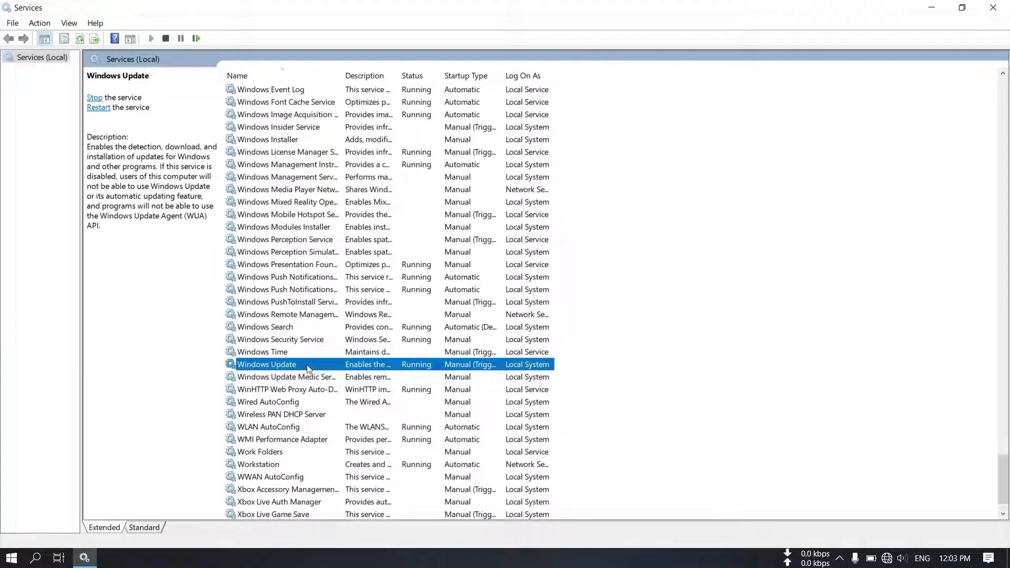
right_click(301, 367)
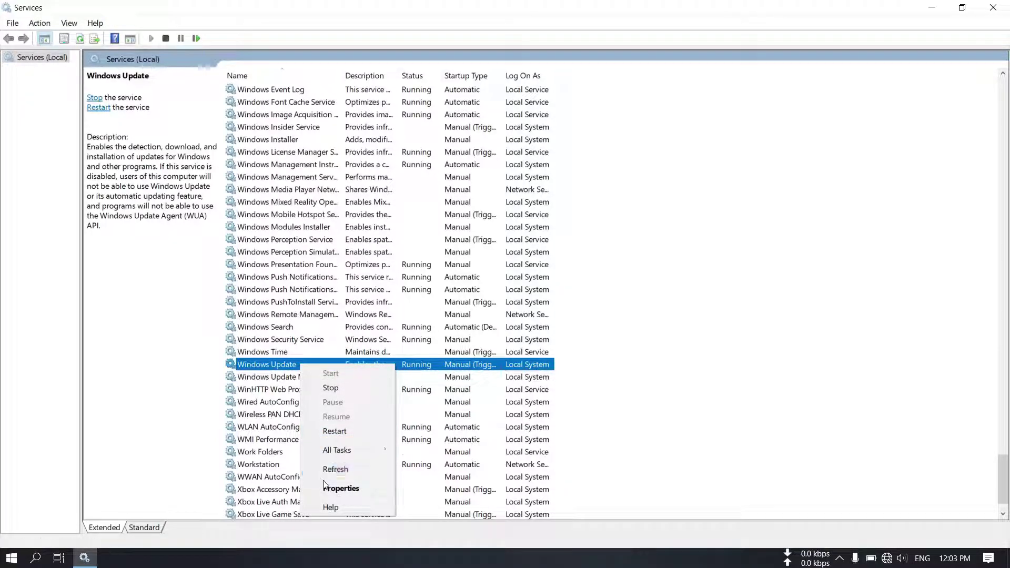
left_click(340, 488)
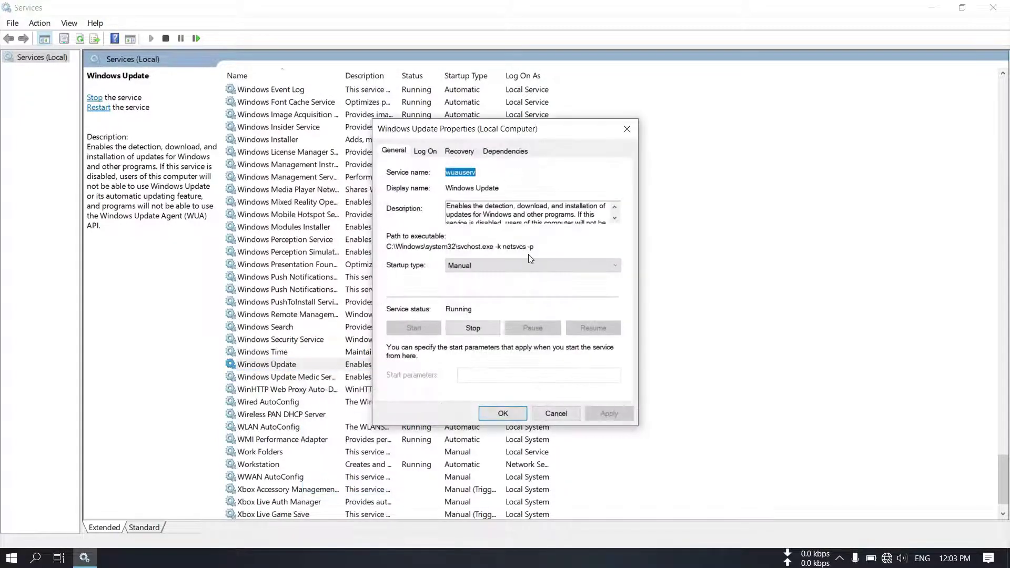
left_click(523, 265)
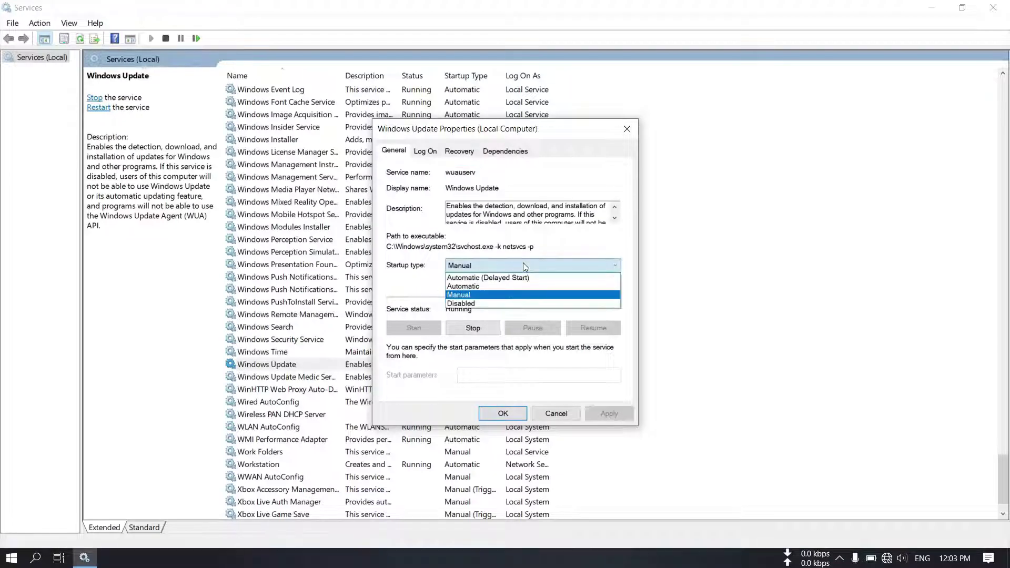
left_click(497, 304)
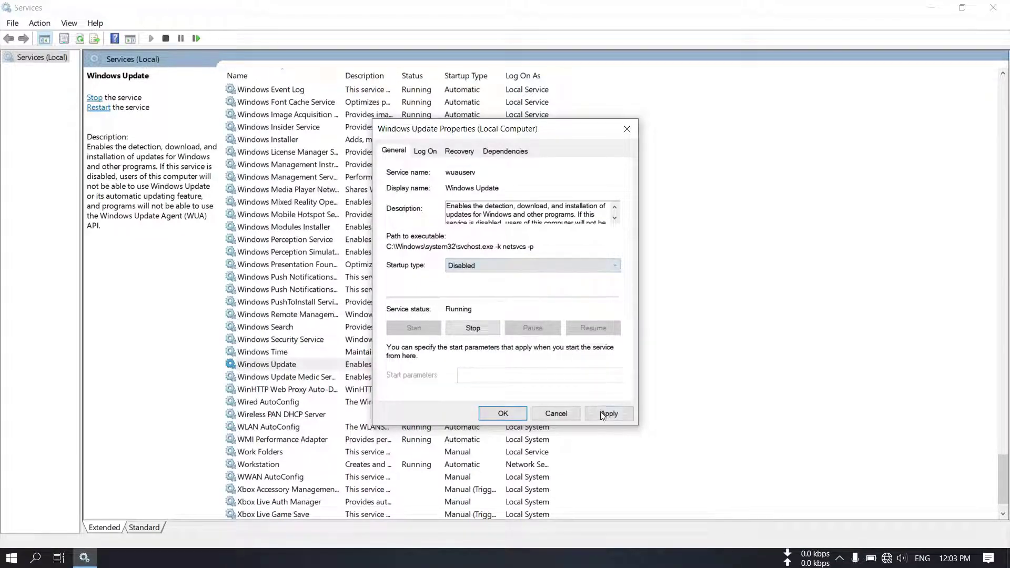
left_click(603, 415)
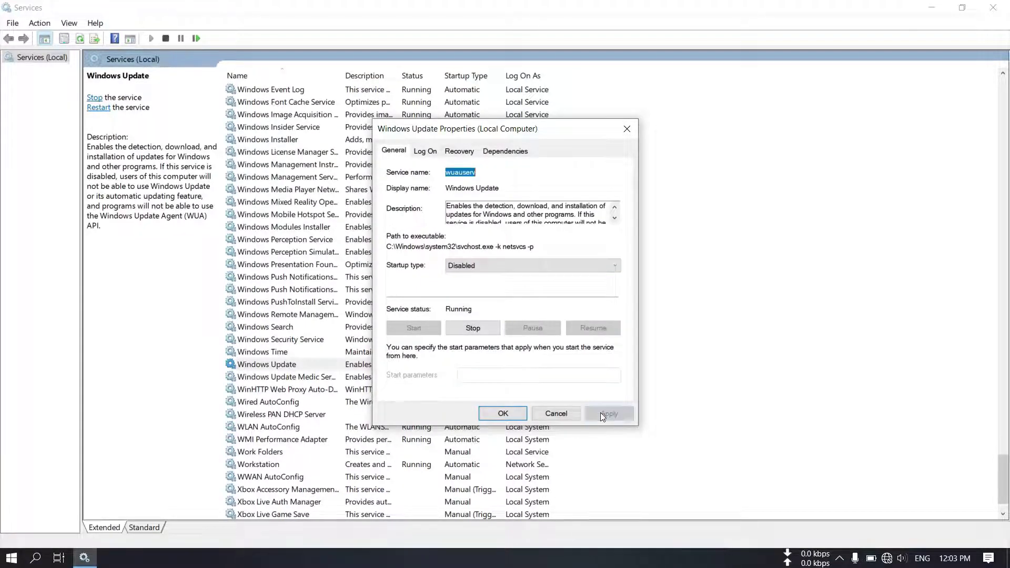
left_click(521, 415)
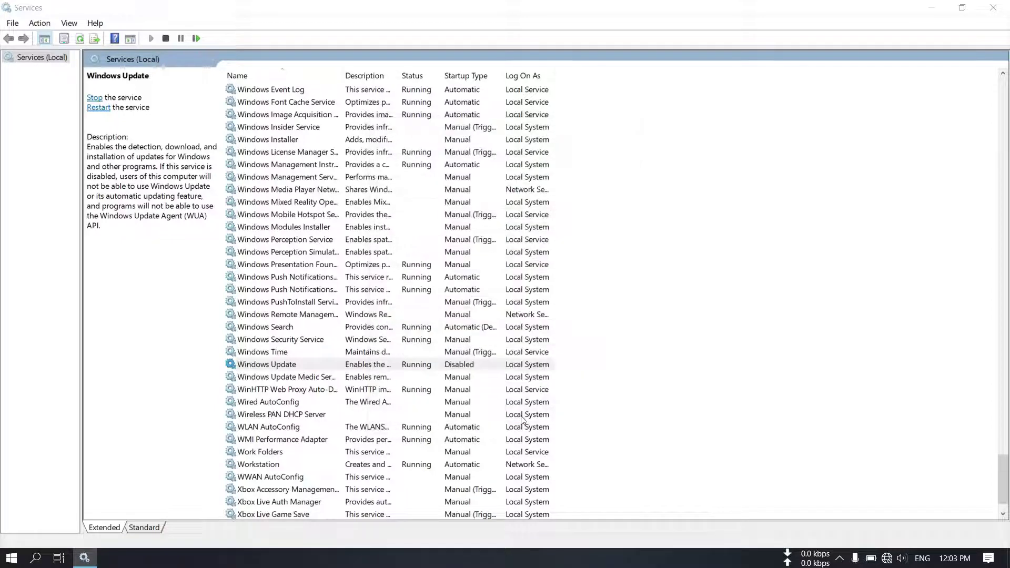
right_click(340, 370)
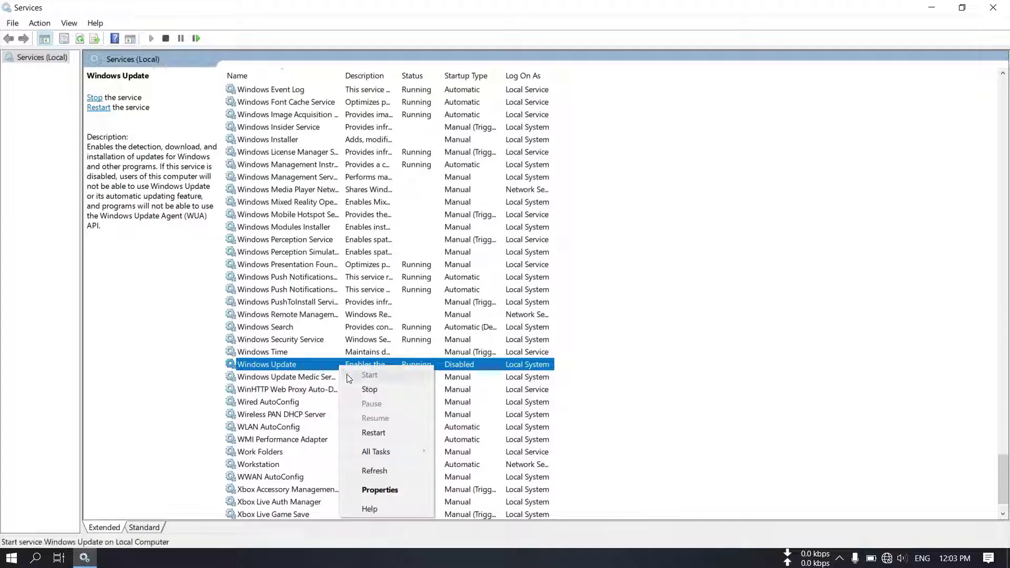
left_click(363, 389)
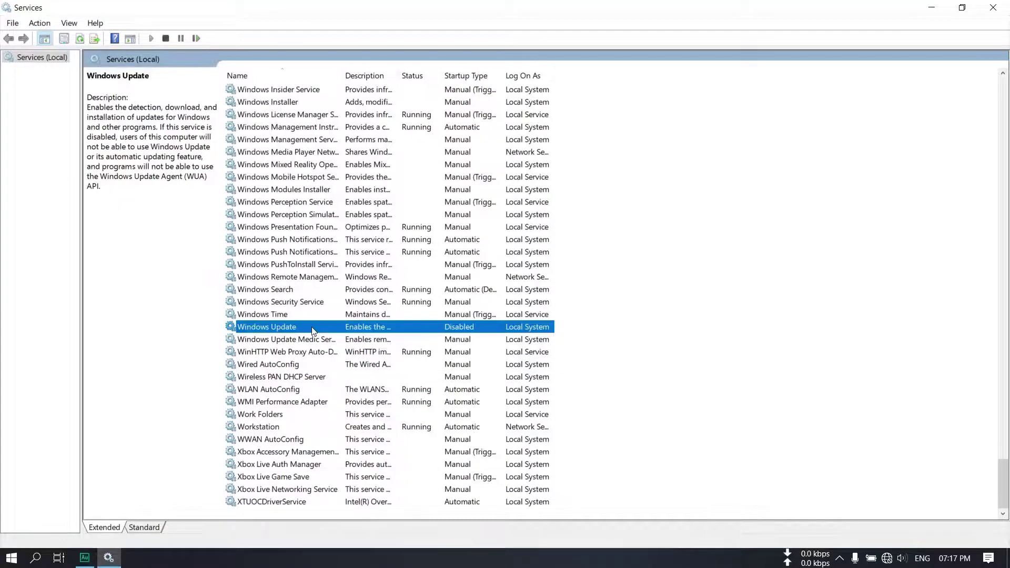
- In the Windows Update service's recovery properties, set the fail count to reset after 1000 days and apply it
right_click(314, 332)
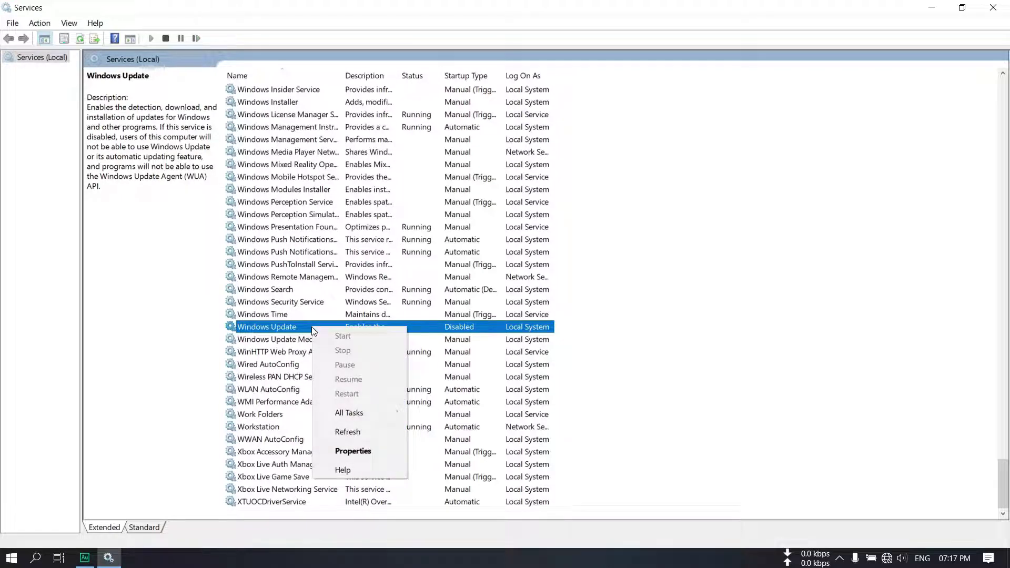
left_click(367, 453)
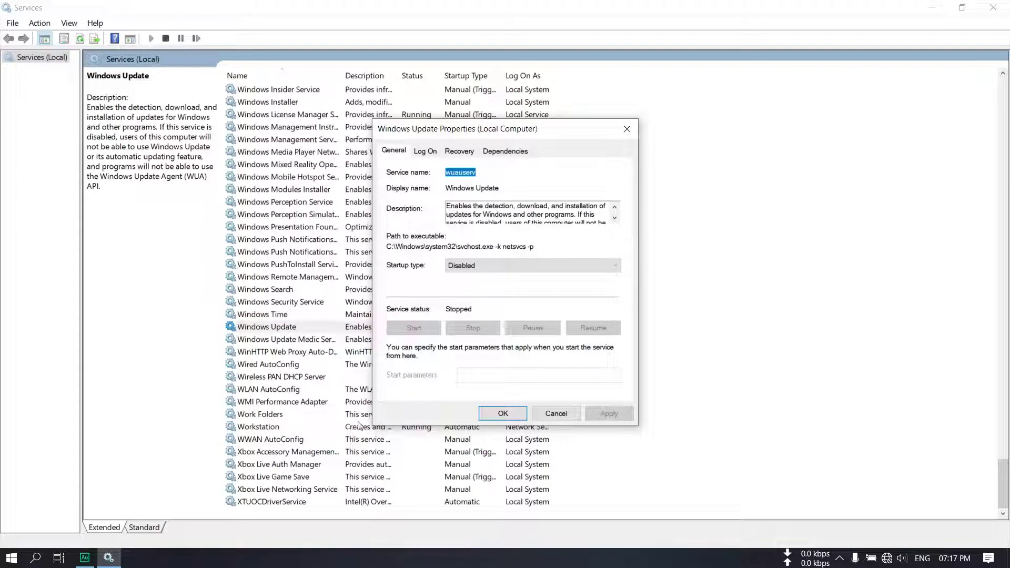
left_click(458, 153)
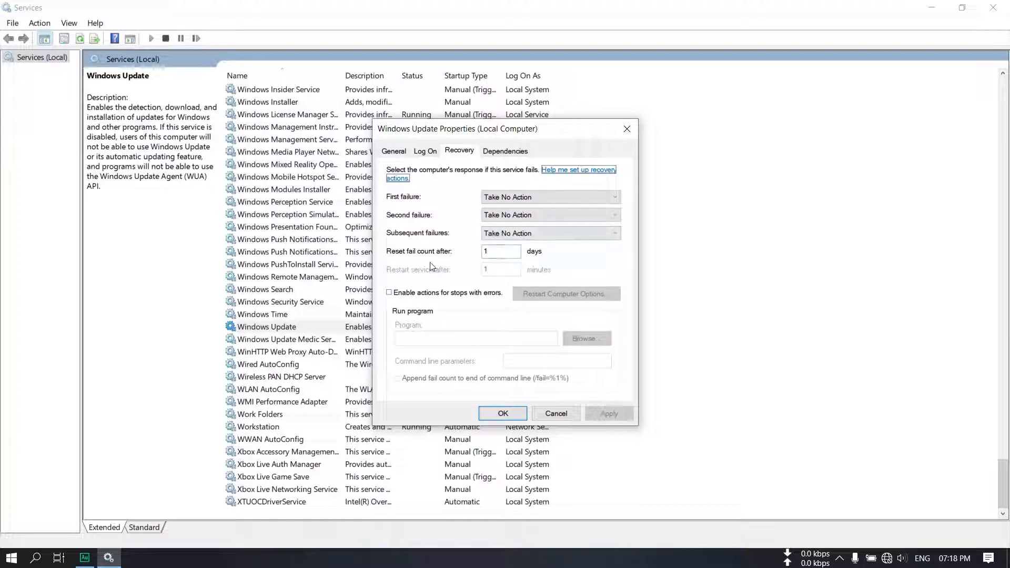
double_click(486, 252)
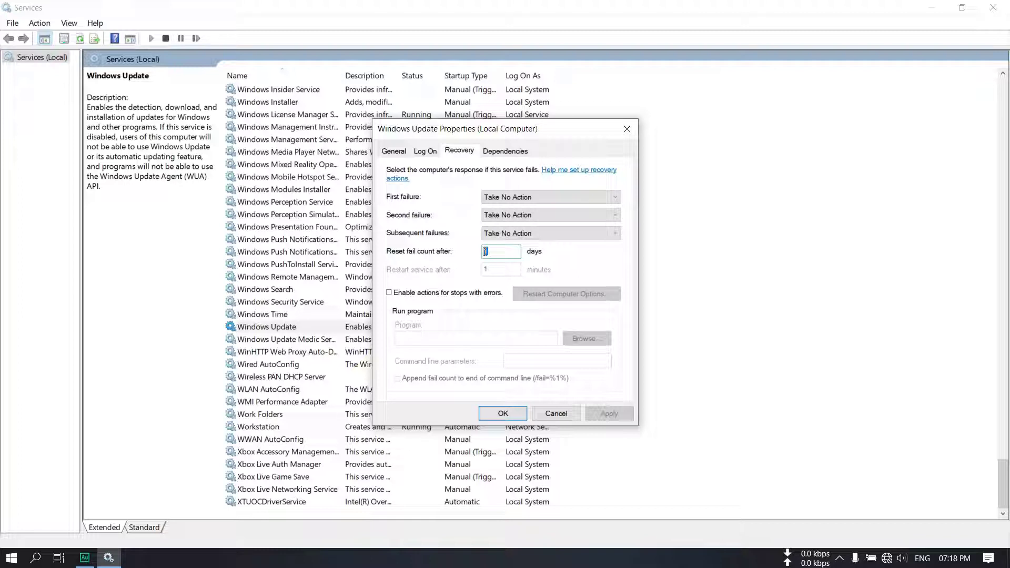
type("1000")
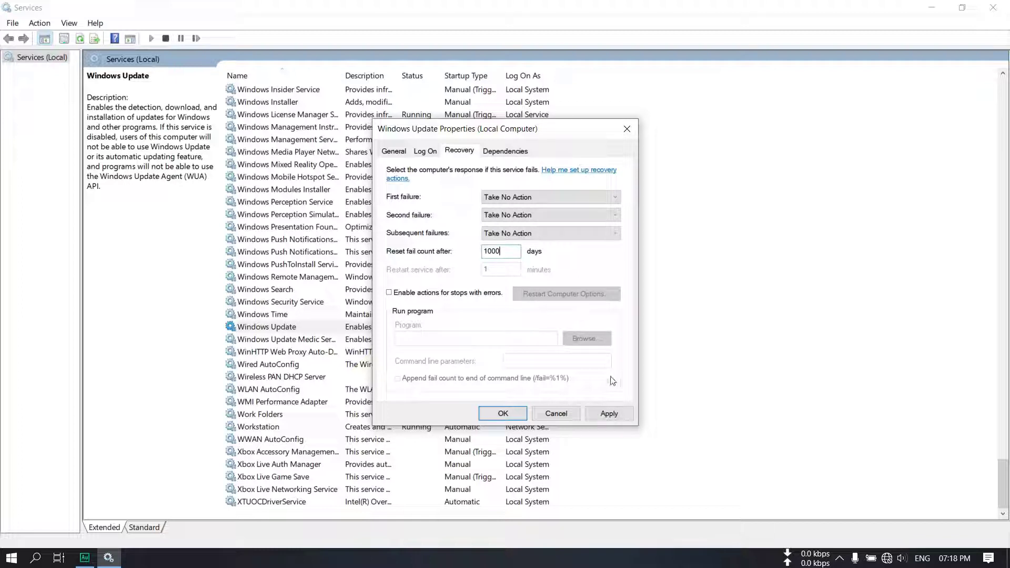
left_click(608, 413)
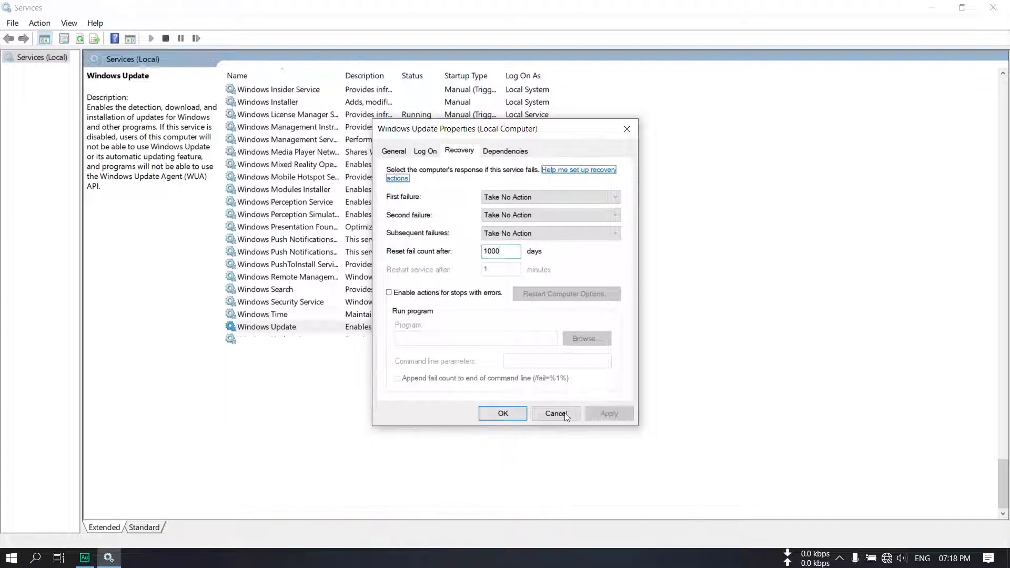
left_click(505, 414)
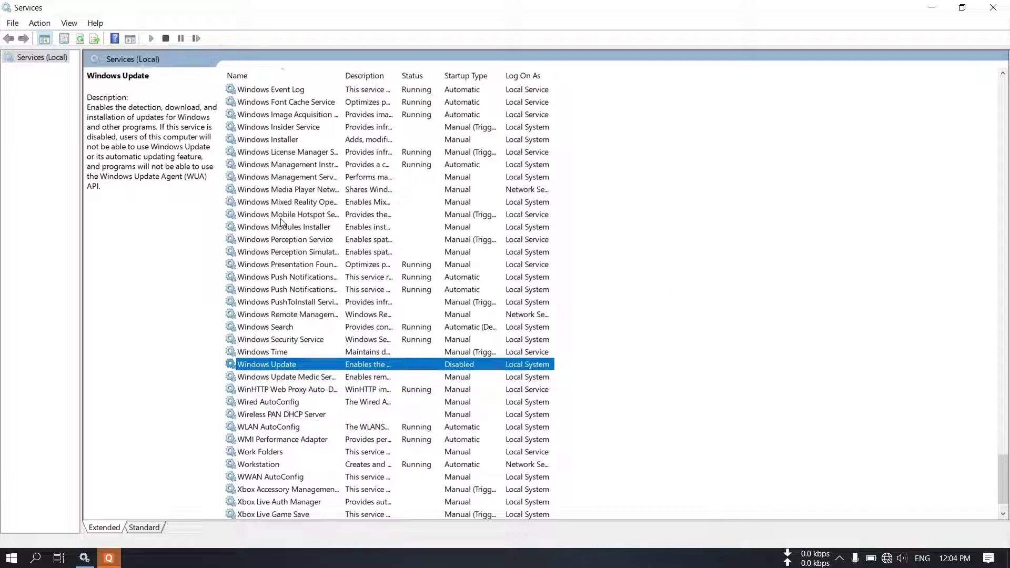
- Open the Registry Editor by running regedit
key("super+r")
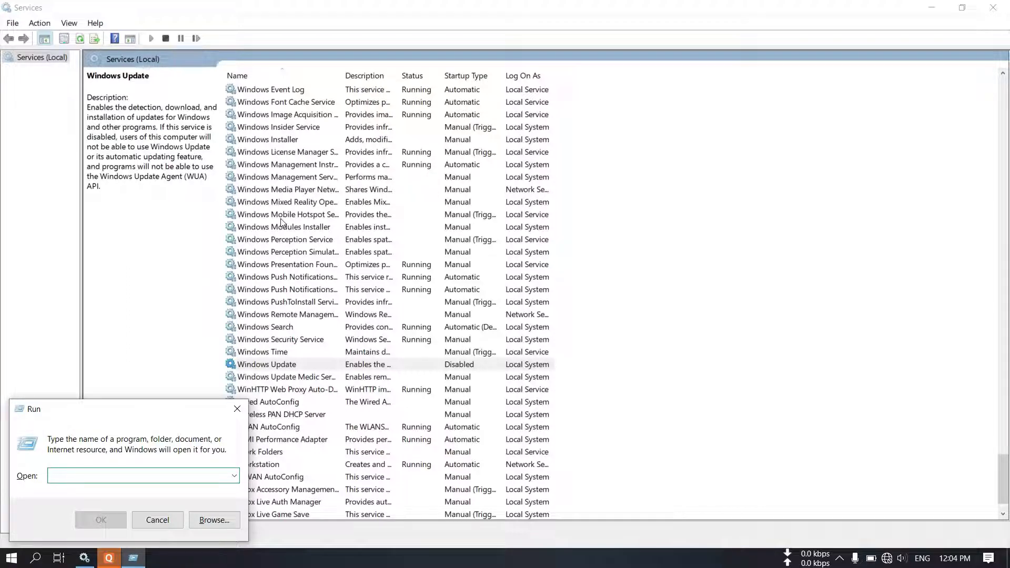
type("re")
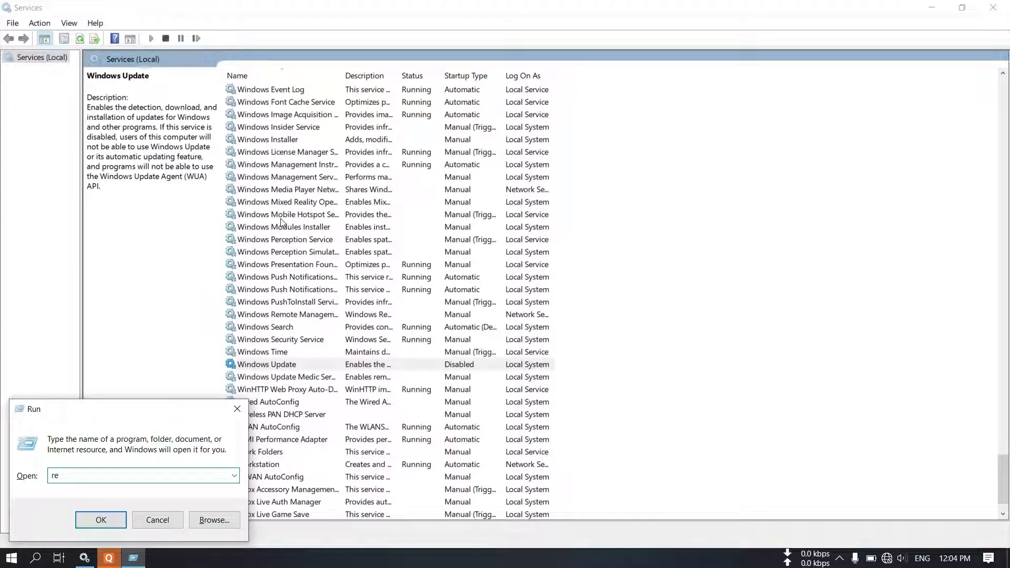
type("gedit")
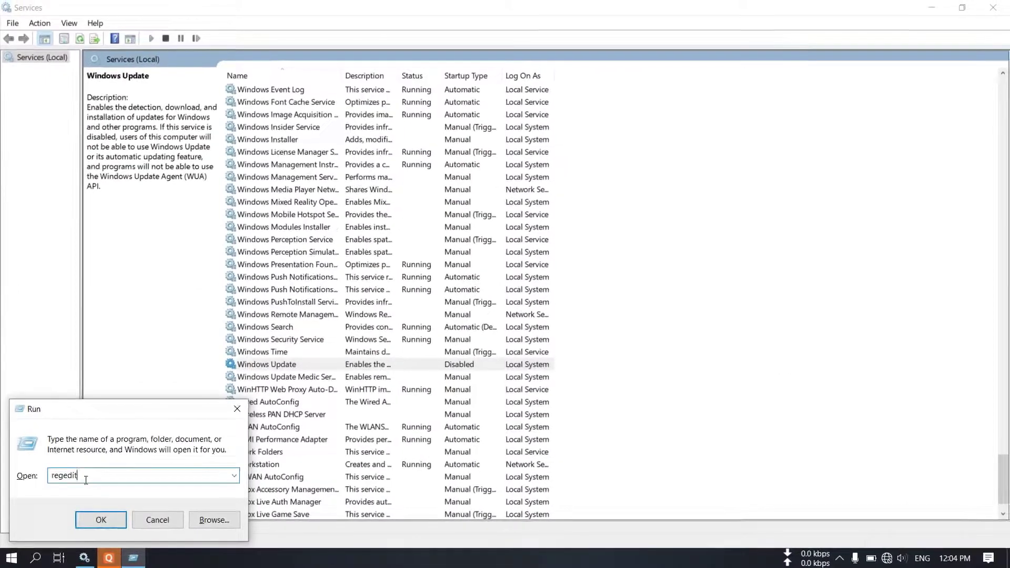
key("Return")
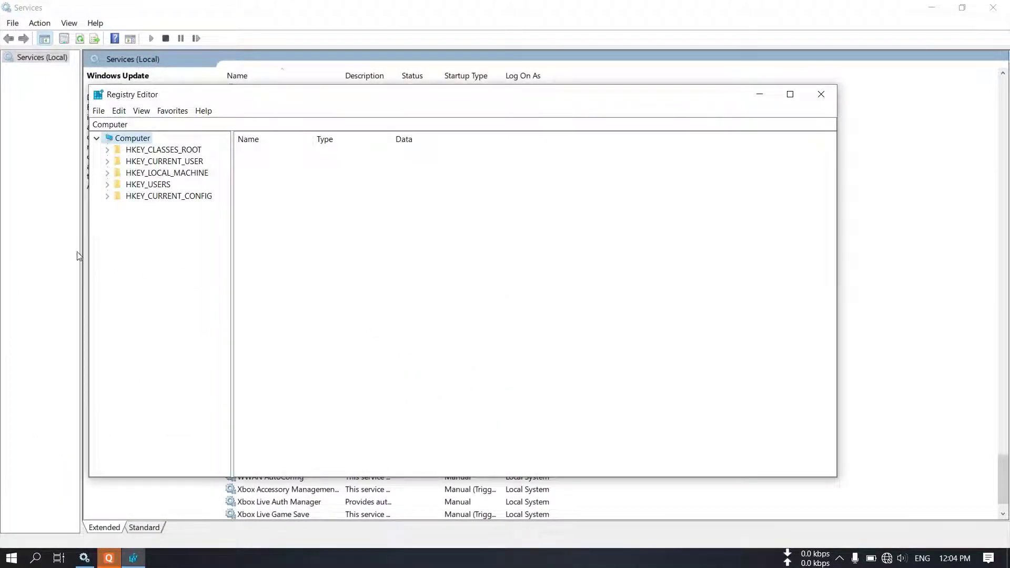
- Go to the registry key HKEY_LOCAL_MACHINE\SOFTWARE\Policies\Microsoft\Windows
left_click(107, 173)
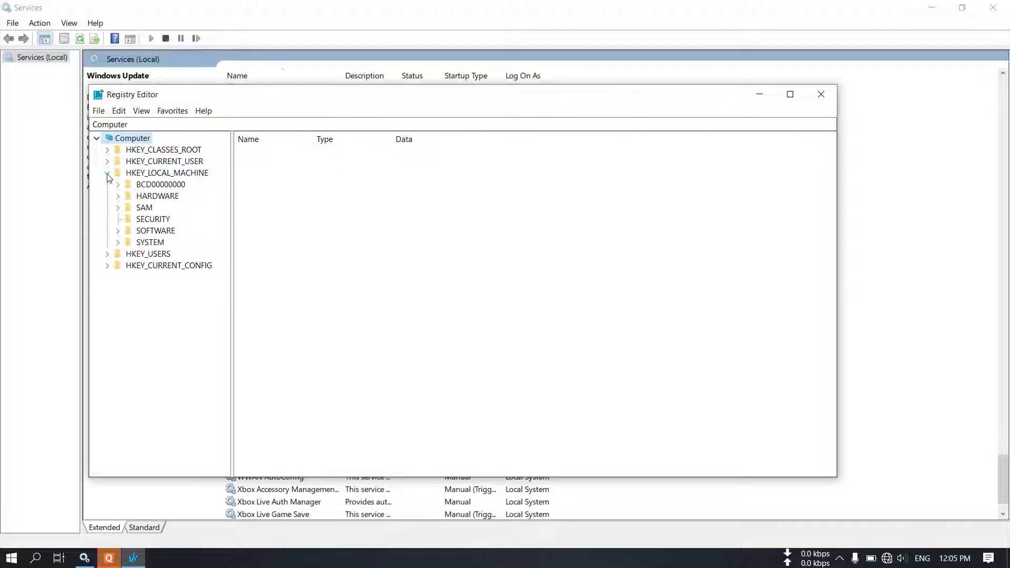
left_click(118, 231)
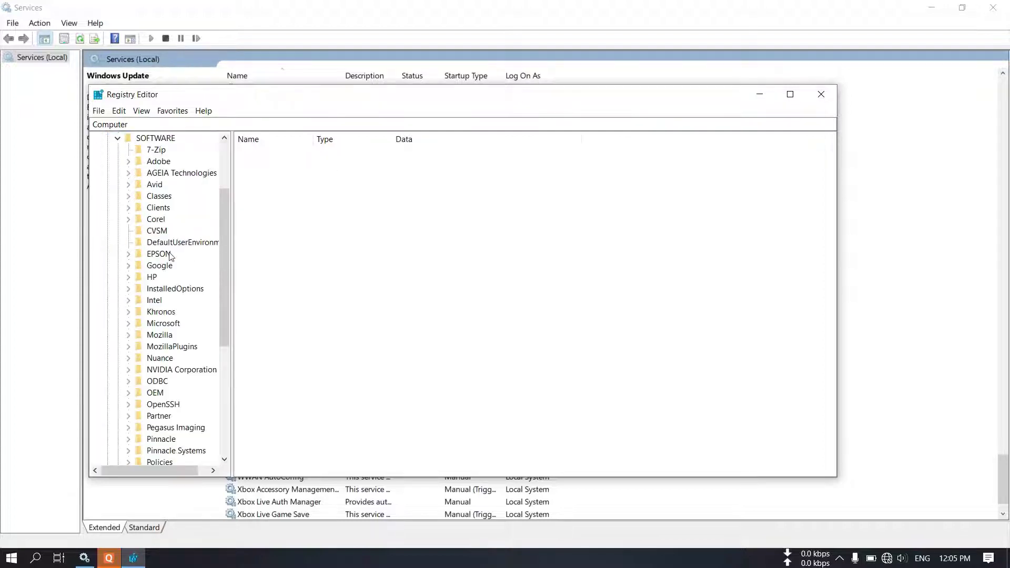
scroll(170, 257, "down", 2)
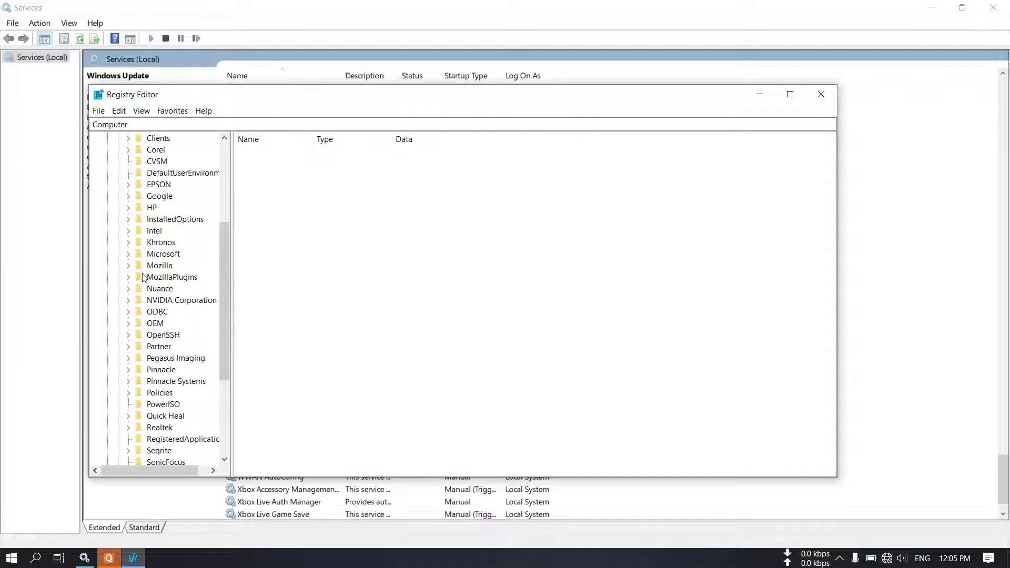
left_click(129, 393)
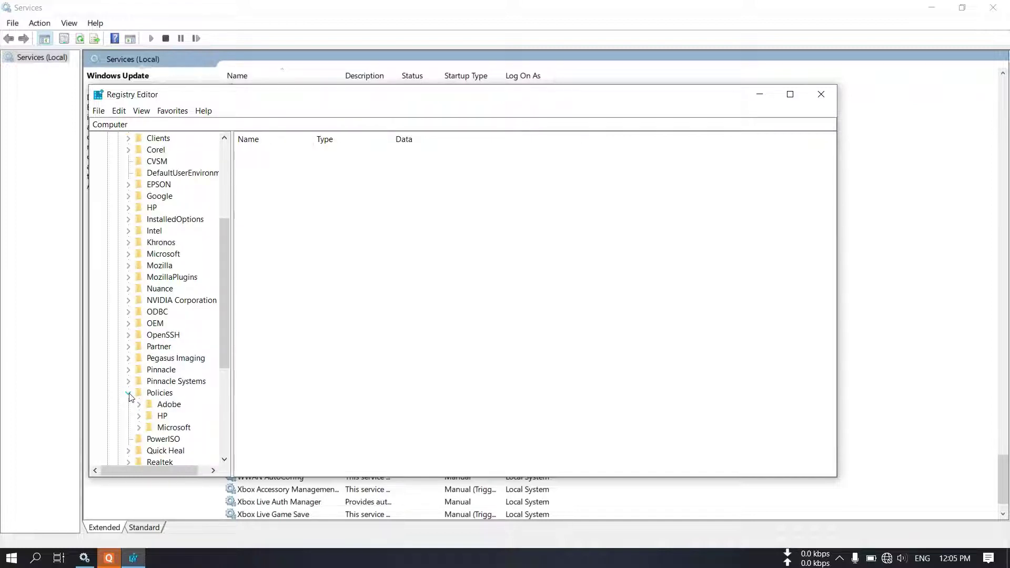
left_click(140, 428)
scroll(145, 410, "down", 1)
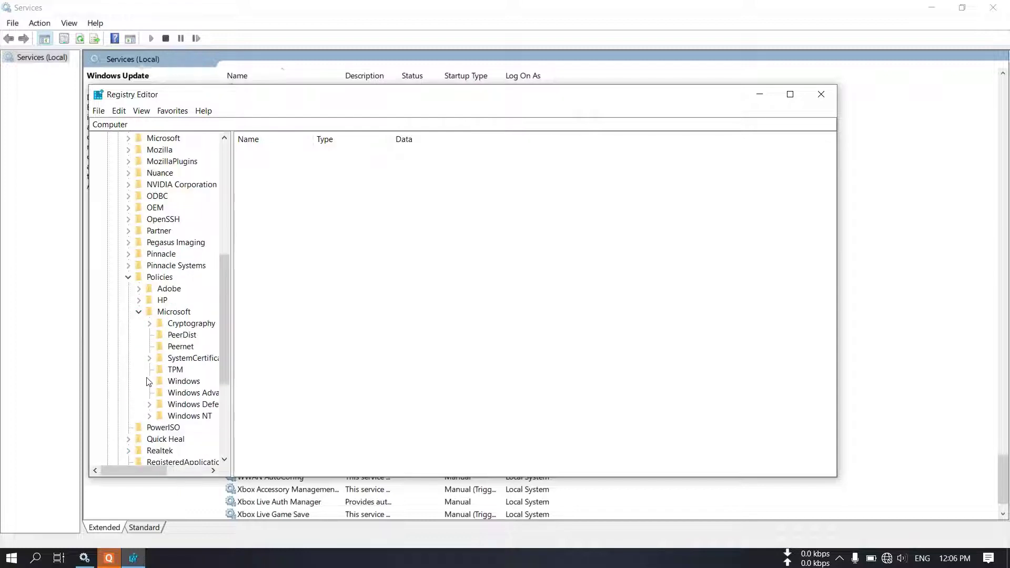
left_click(150, 383)
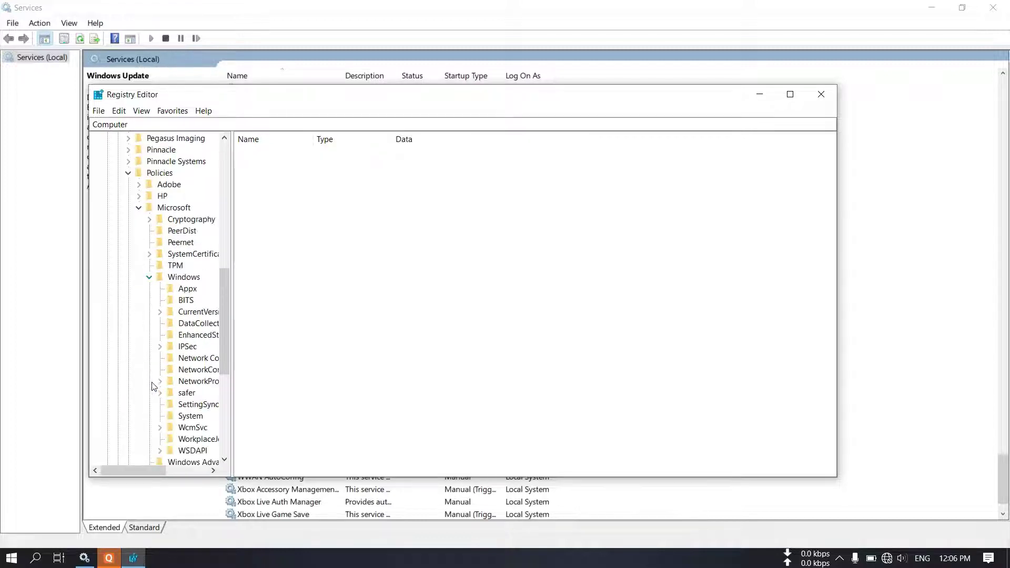
left_click(185, 278)
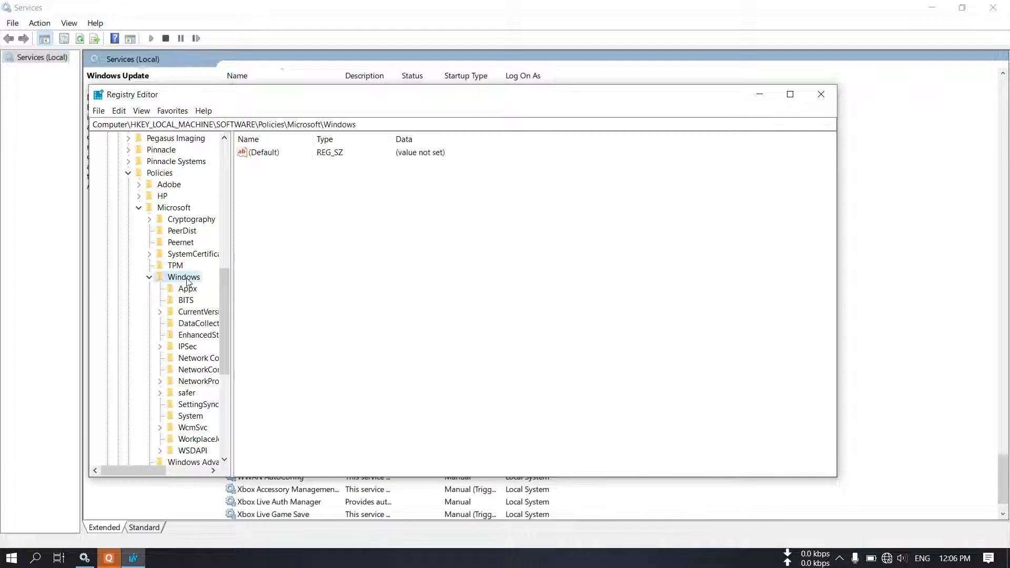
- Create a new key named WindowsUpdate under the Windows policies key
right_click(187, 282)
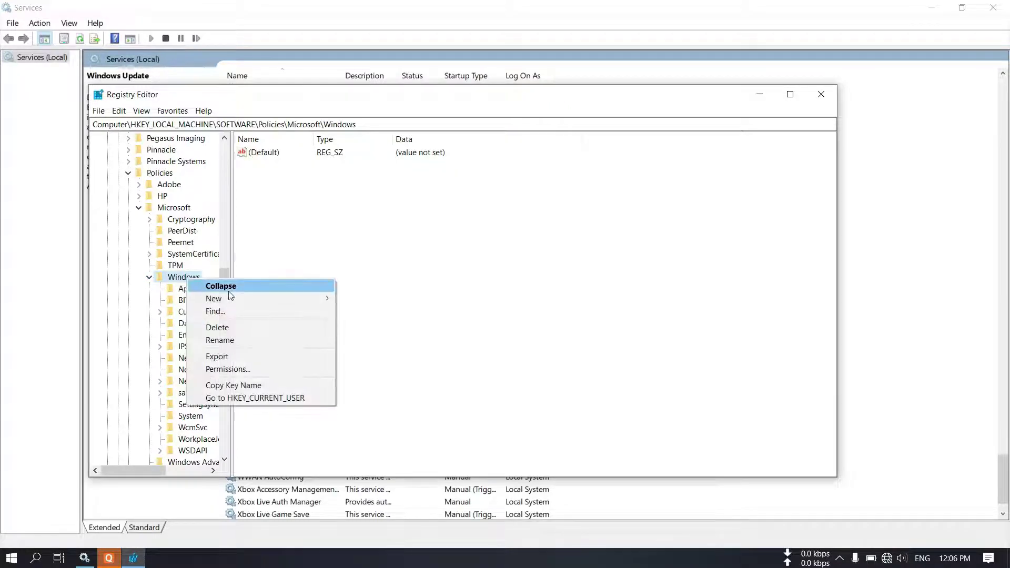
mouse_move(248, 298)
left_click(362, 299)
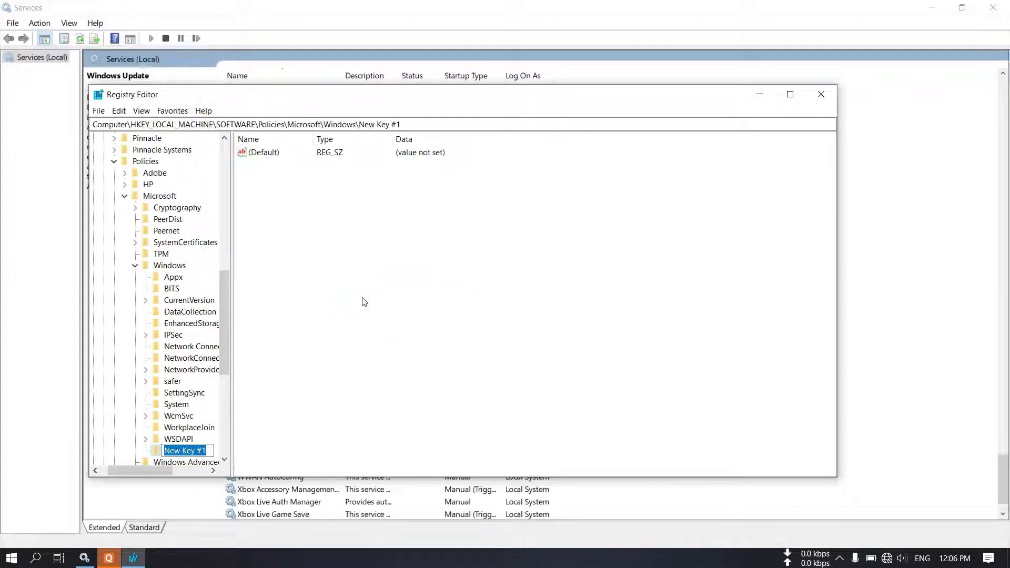
left_click(202, 451)
key("BackSpace")
key("BackSpace")
key("BackSpace")
key("BackSpace")
key("BackSpace")
key("BackSpace")
key("BackSpace")
key("BackSpace")
key("BackSpace")
key("BackSpace")
type("WindowsUpdate")
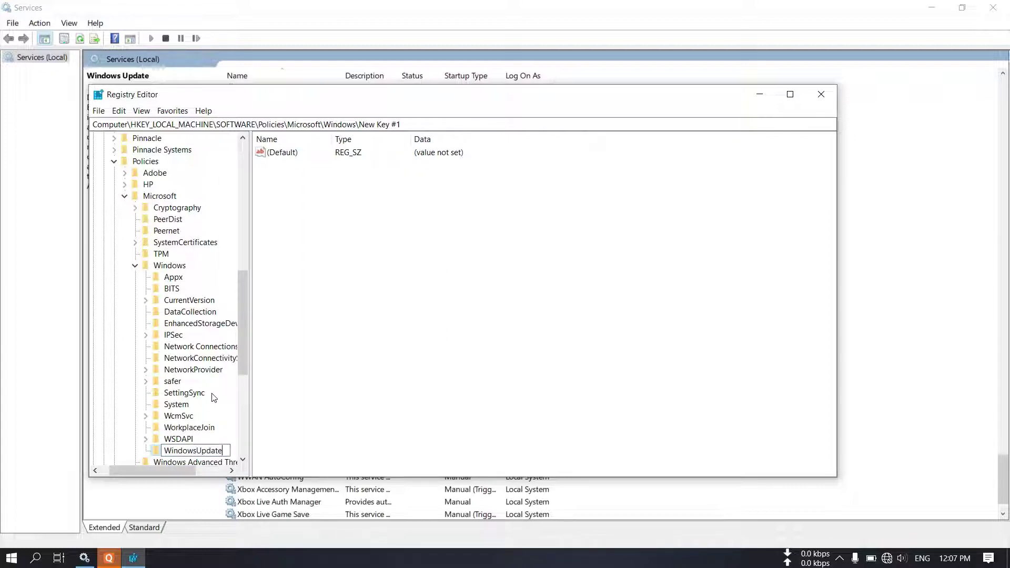
key("Return")
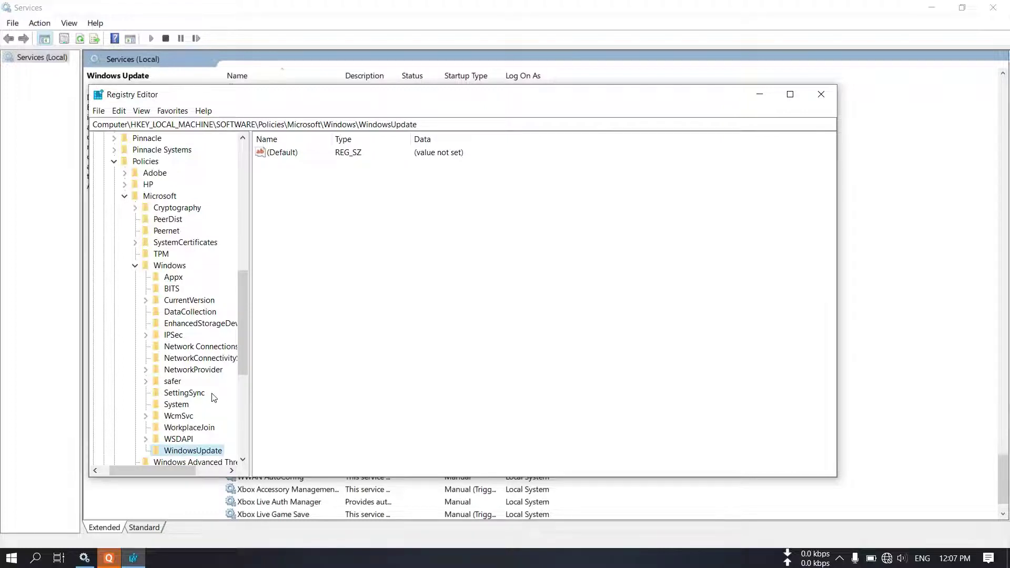
- Create a new subkey named AU under the WindowsUpdate key
right_click(192, 453)
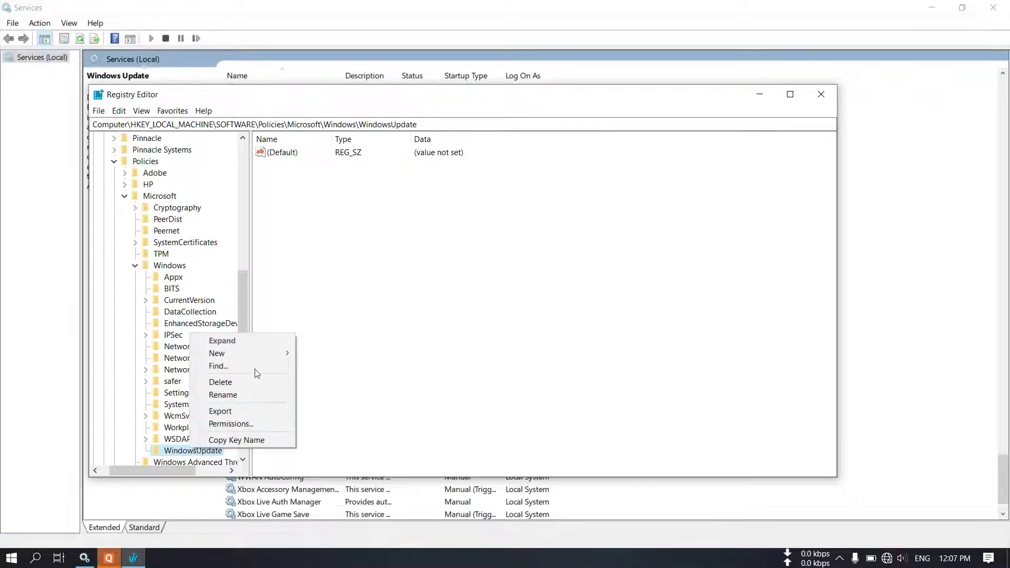
mouse_move(237, 357)
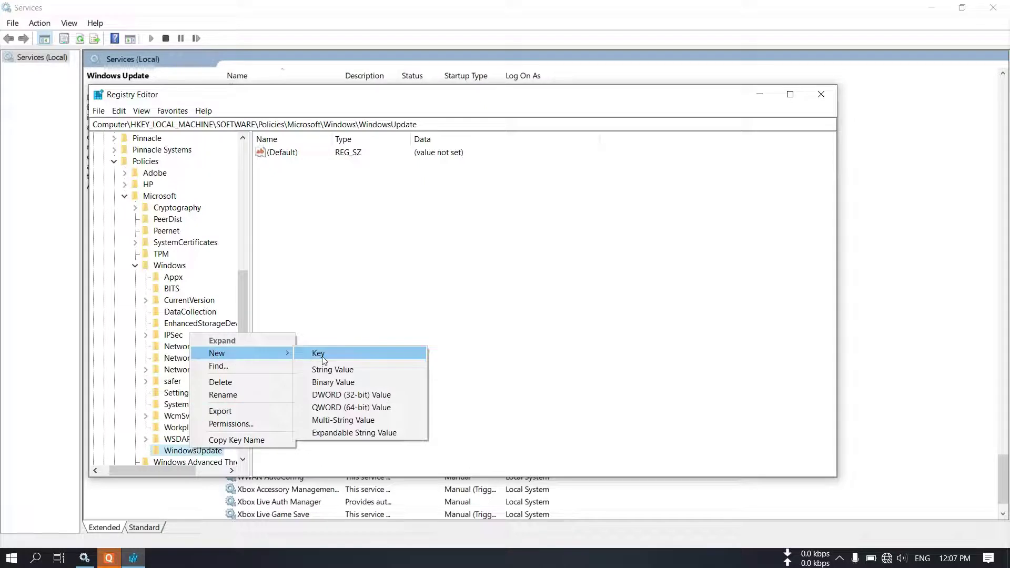
left_click(318, 353)
type("A")
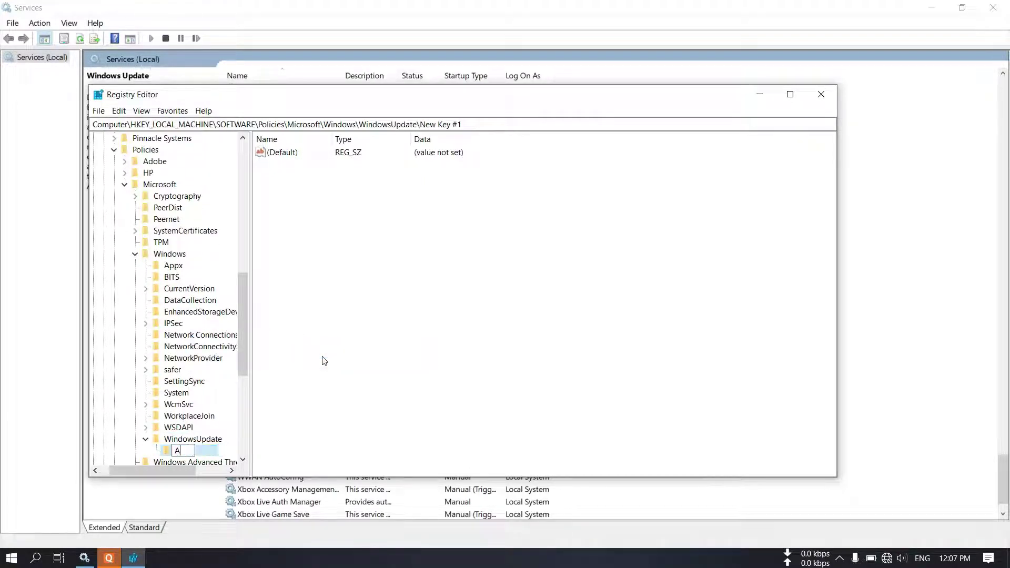
type("U")
key("Return")
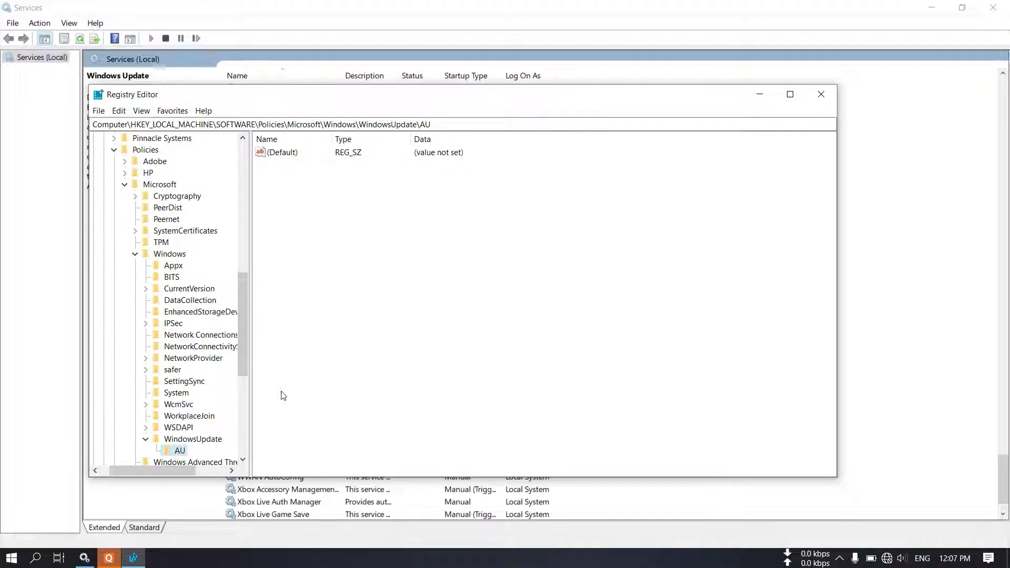
- Create a new DWORD (32-bit) value named NoAutoUpdate in the AU key
right_click(314, 214)
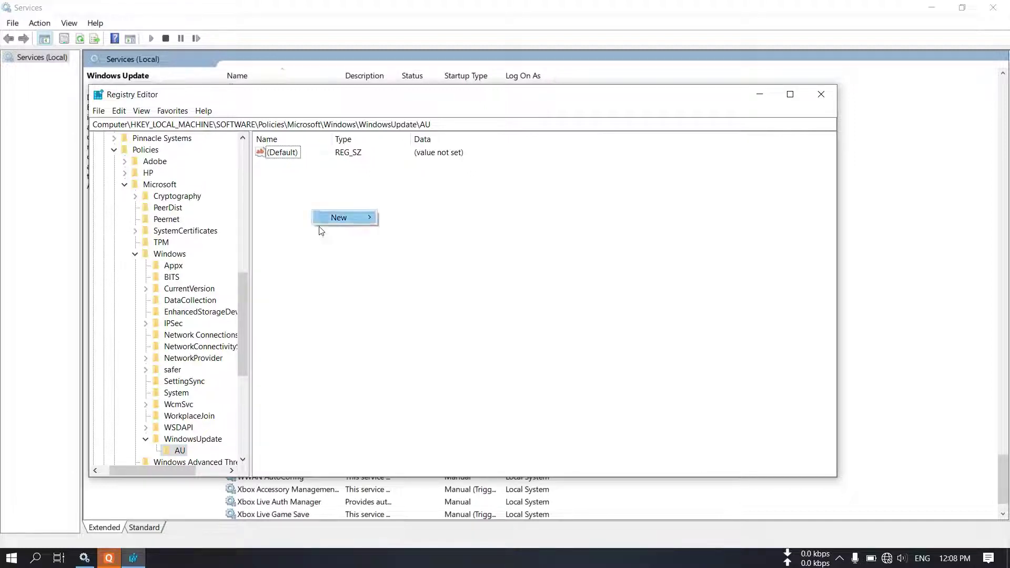
mouse_move(329, 216)
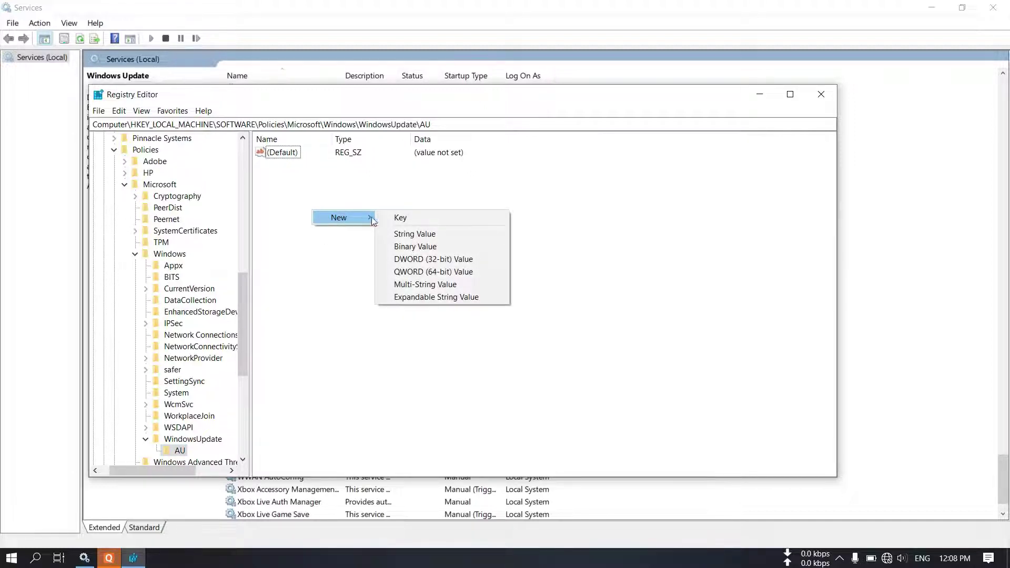
left_click(420, 258)
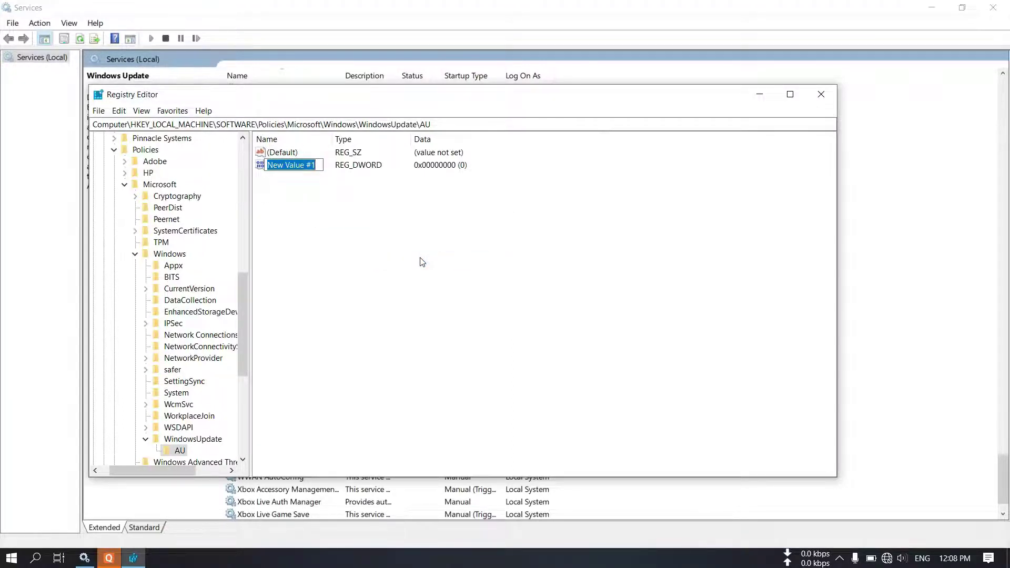
type("NoAuto")
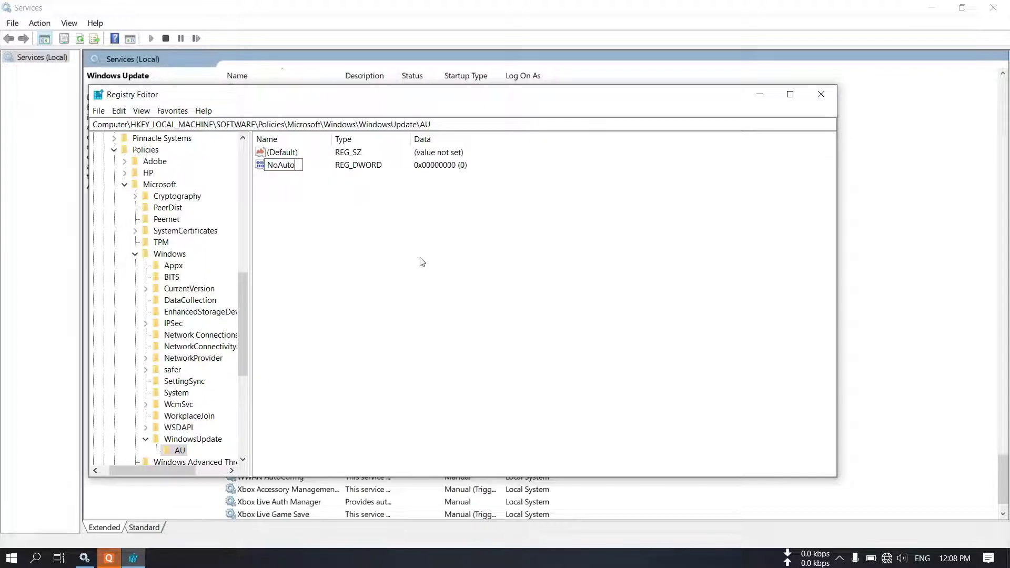
type("Update")
key("Return")
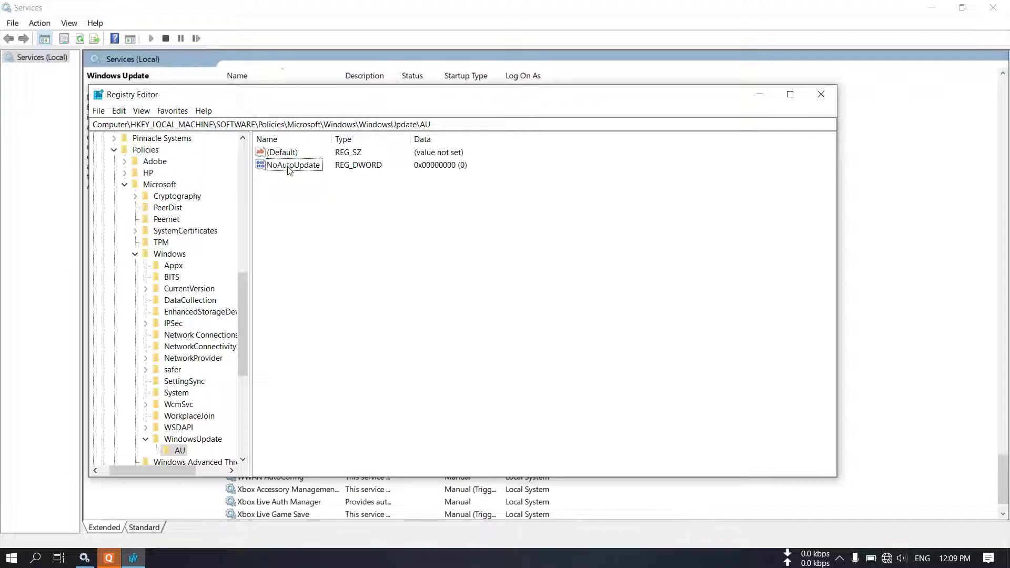
- Set the value data of NoAutoUpdate to 1
double_click(284, 166)
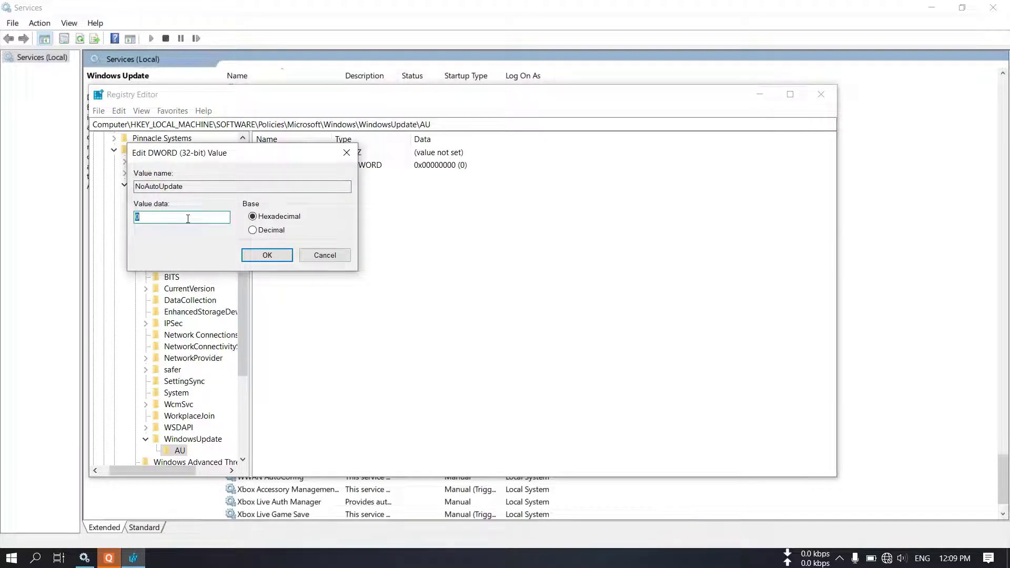
type("1")
left_click(283, 254)
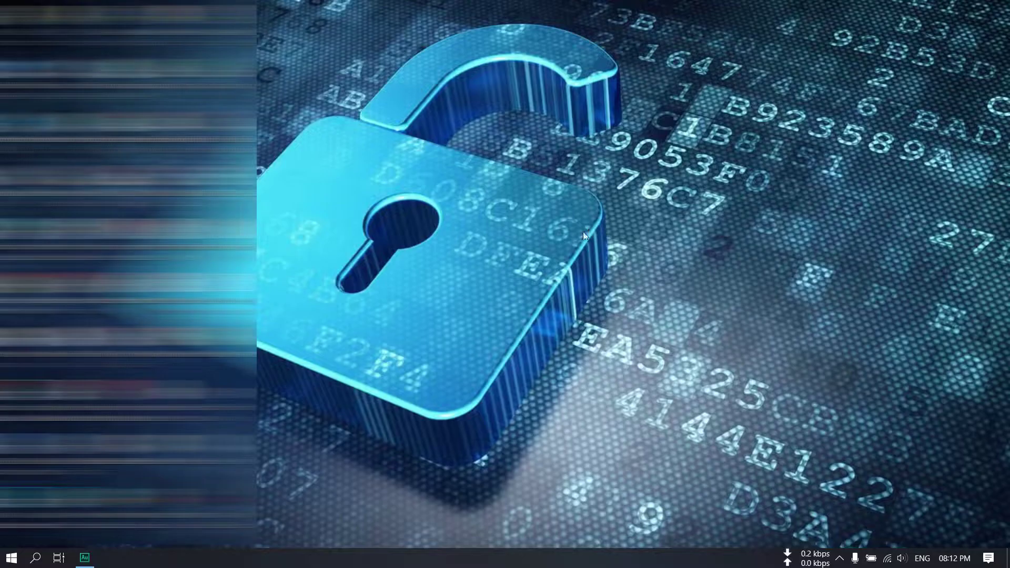
- Open the Windows Update advanced options in the Update & Security section of Windows Settings
left_click(14, 557)
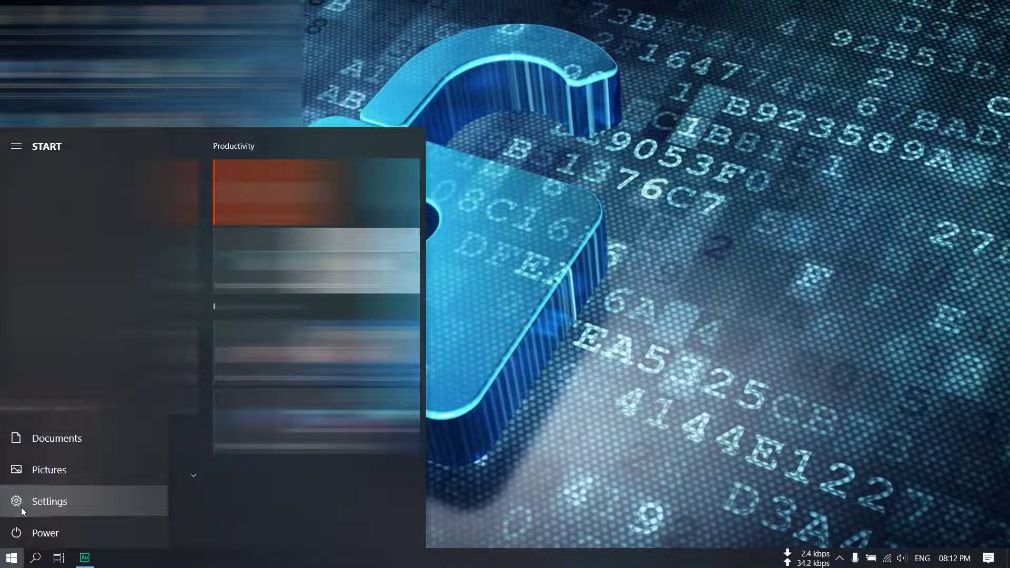
left_click(21, 506)
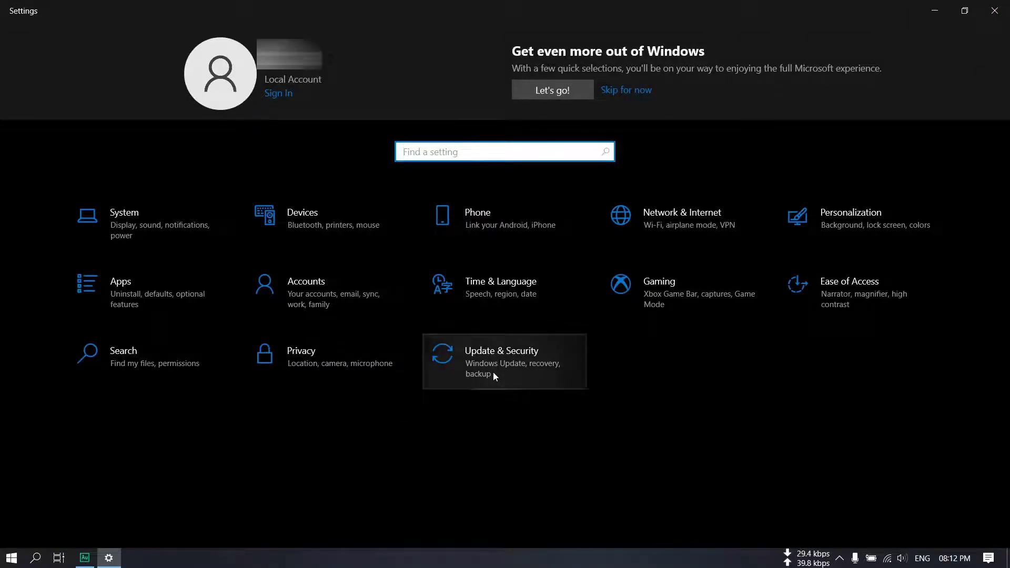
left_click(493, 371)
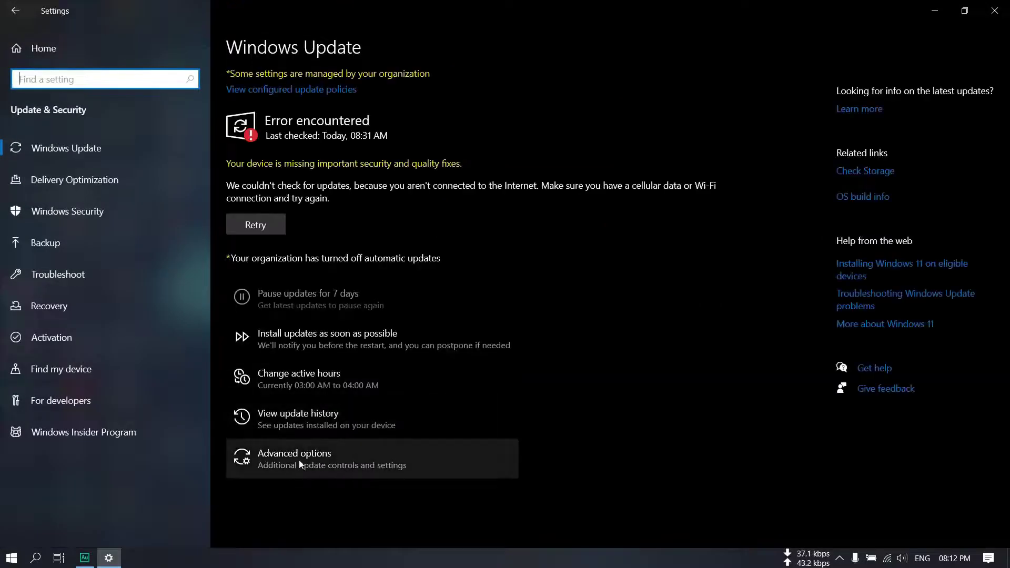
left_click(291, 458)
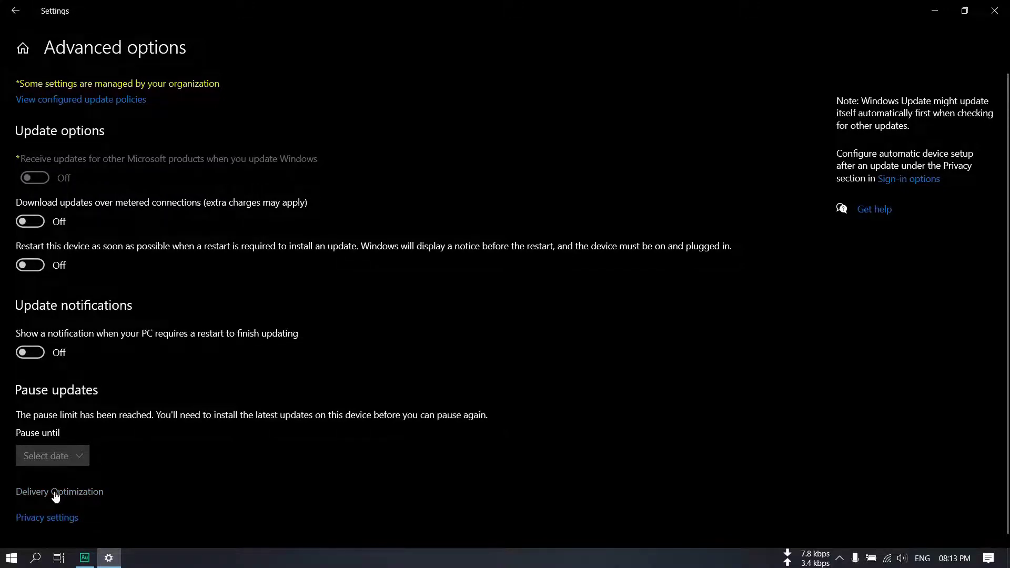
- Turn off downloads from other PCs in Delivery Optimization and return to the advanced update options
left_click(56, 493)
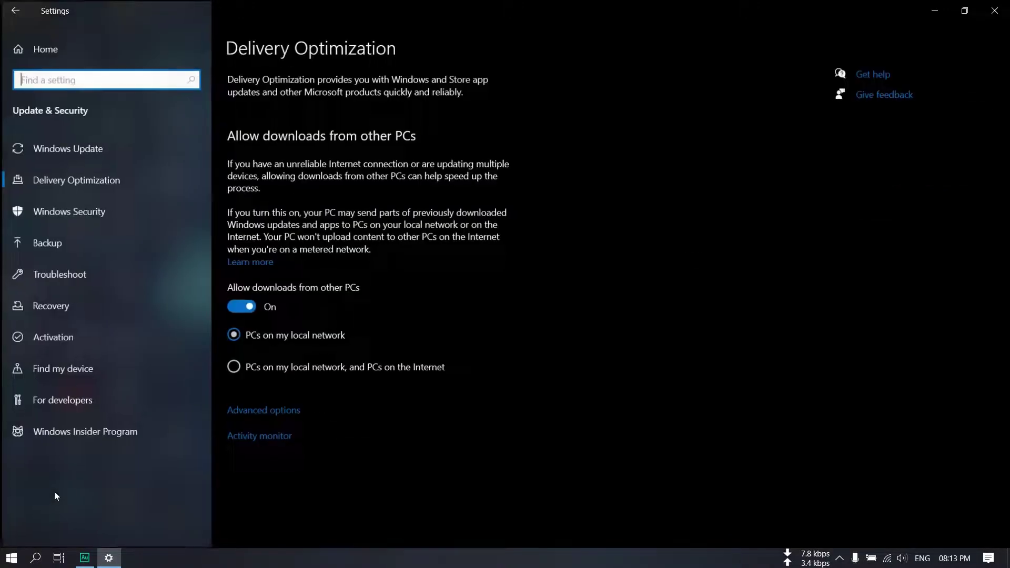
left_click(251, 312)
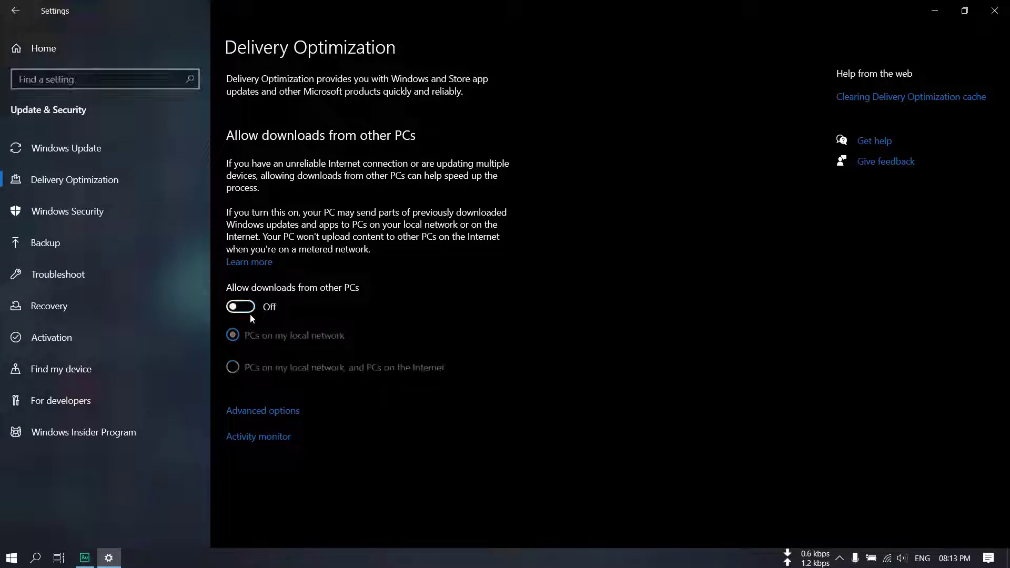
left_click(15, 10)
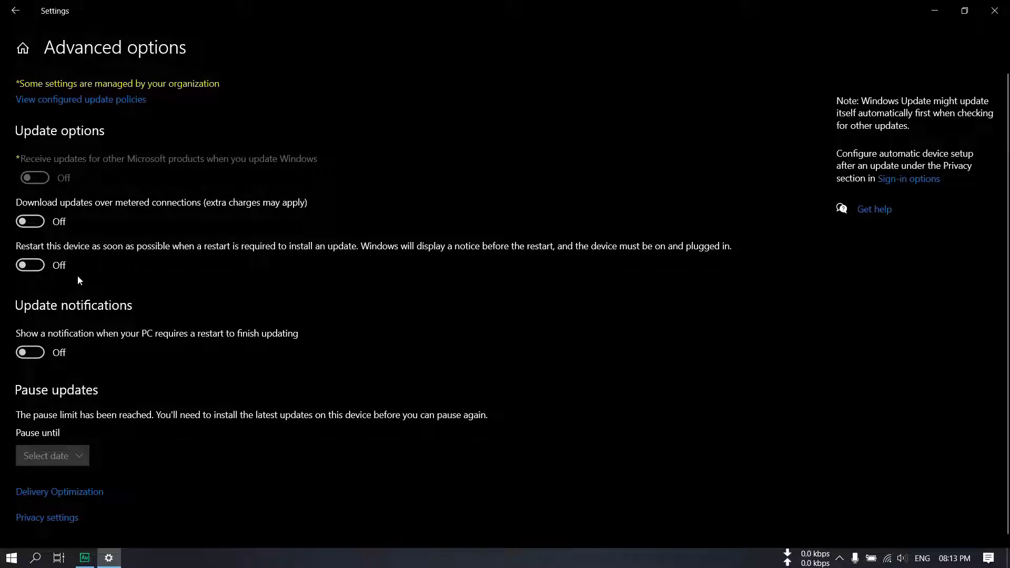
scroll(61, 303, "down", 1)
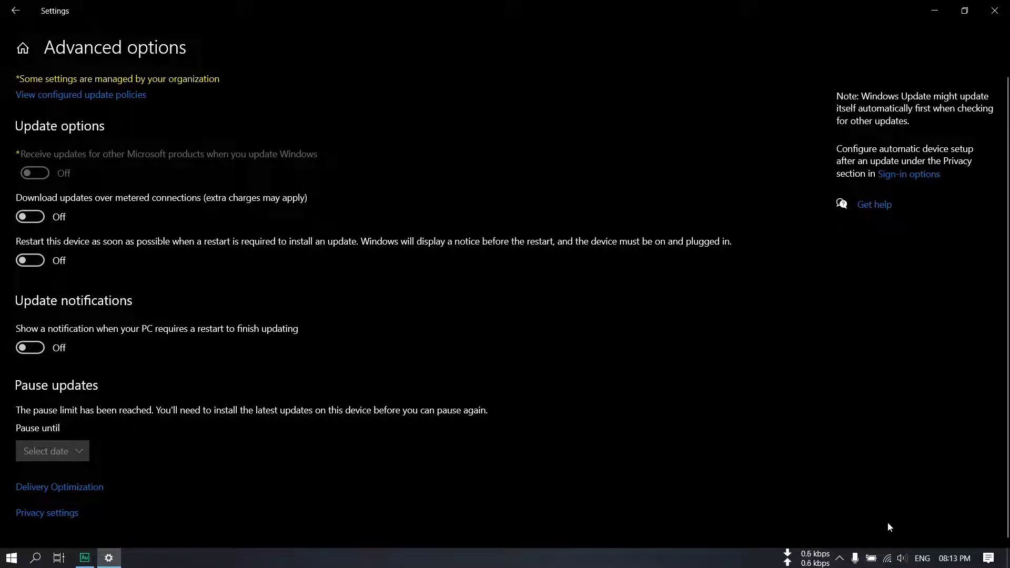
- Set the connected Wi-Fi network as a metered connection in its properties and close Settings
left_click(889, 557)
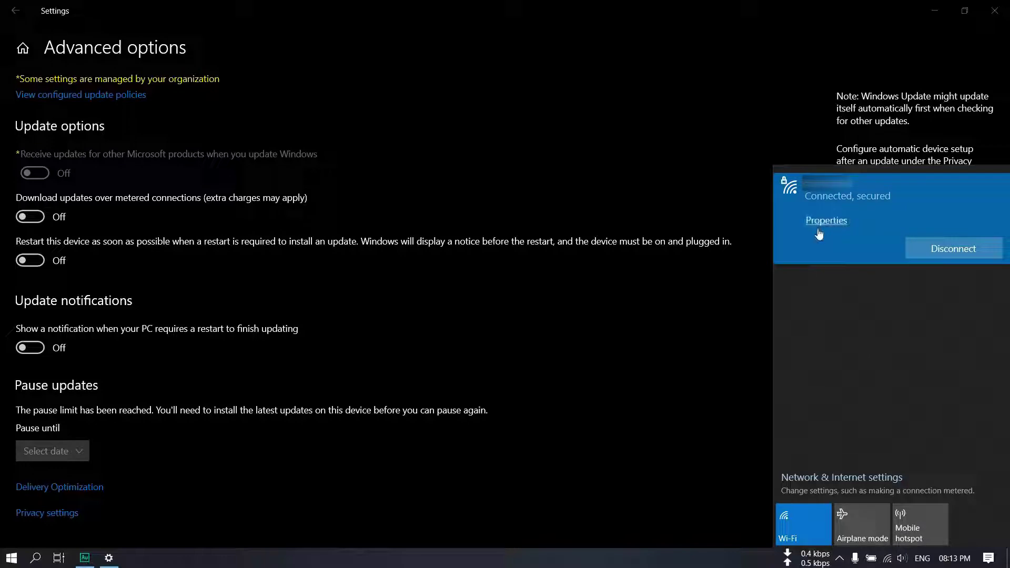
left_click(821, 232)
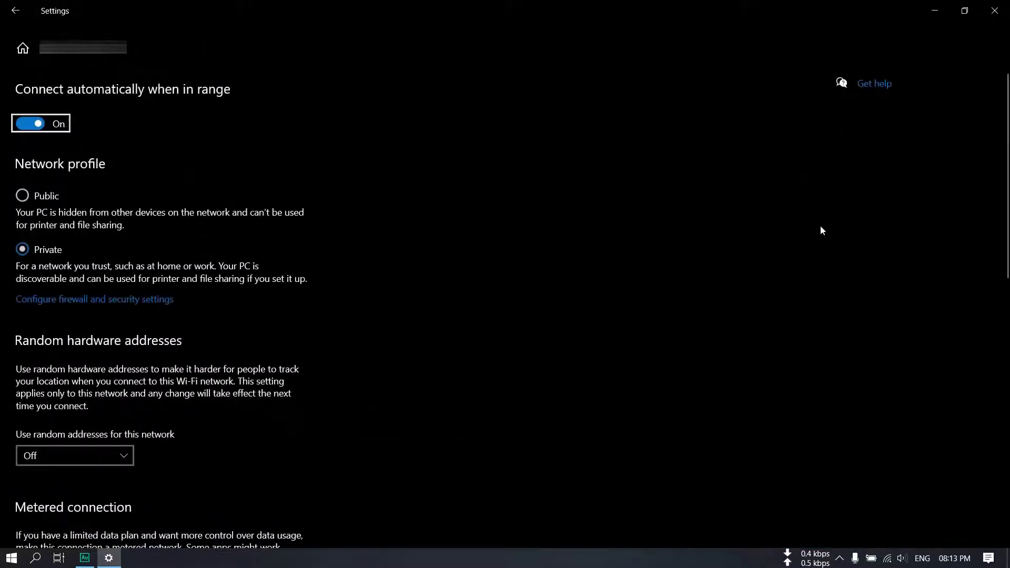
scroll(631, 255, "down", 8)
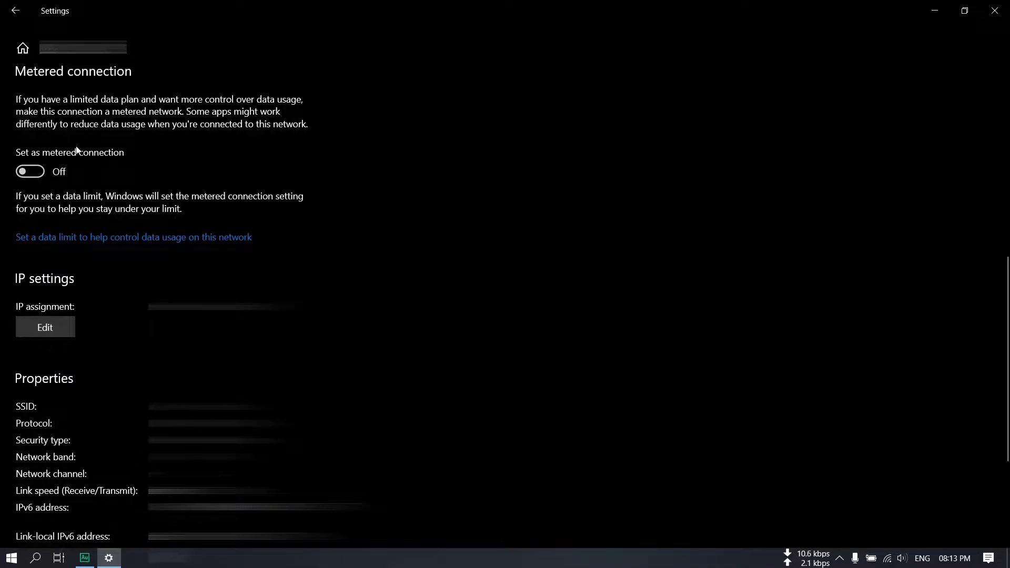
left_click(43, 174)
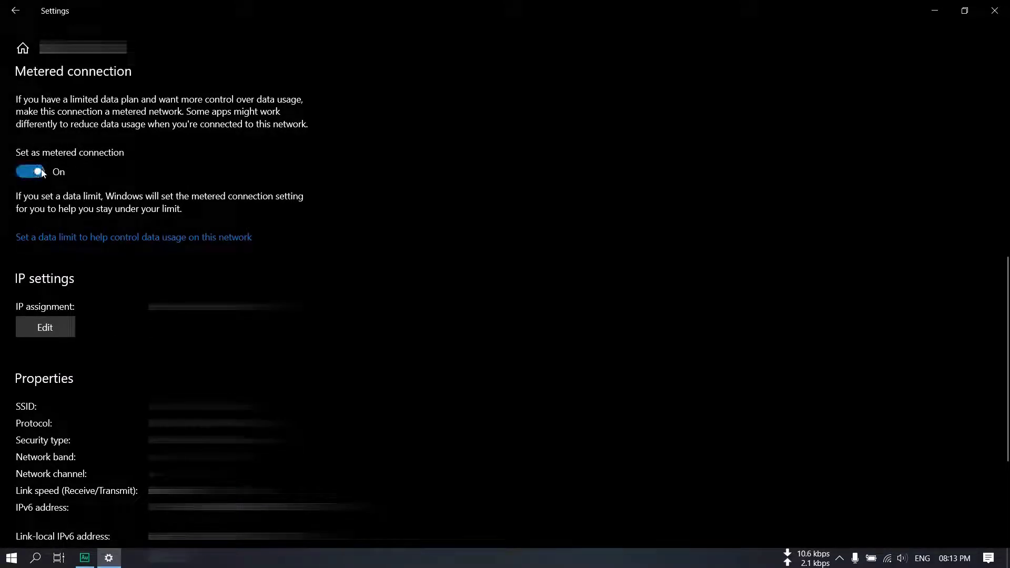
left_click(994, 10)
- Open the Microsoft Store settings, check the automatic app update, Live Tile and video autoplay options, and close the Store
left_click(37, 559)
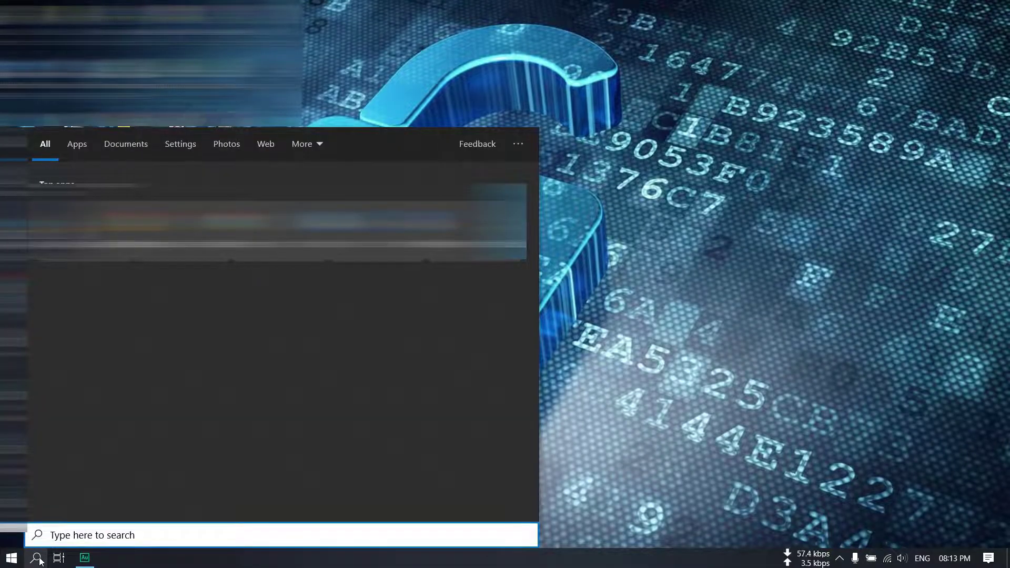
type("store")
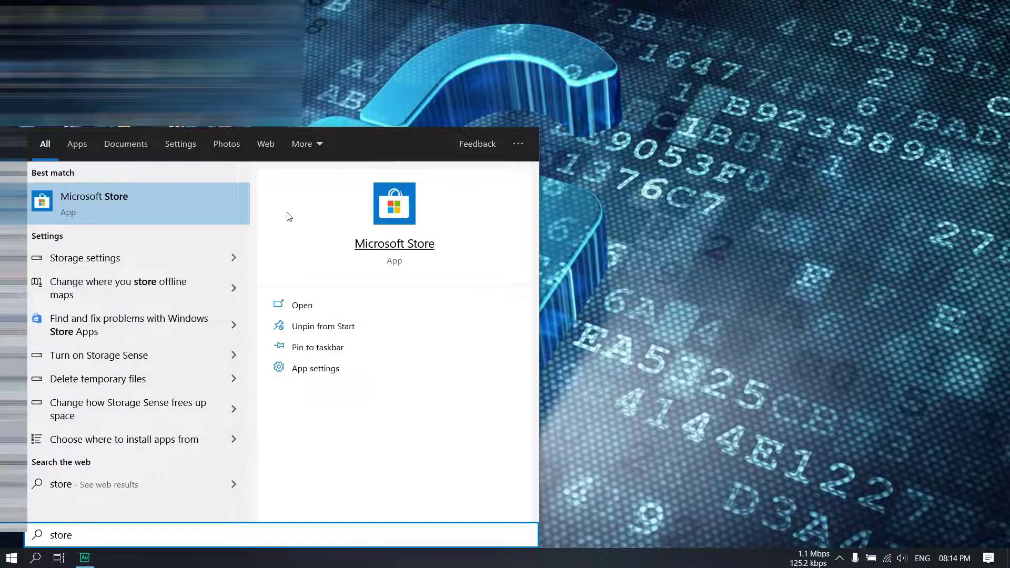
left_click(207, 201)
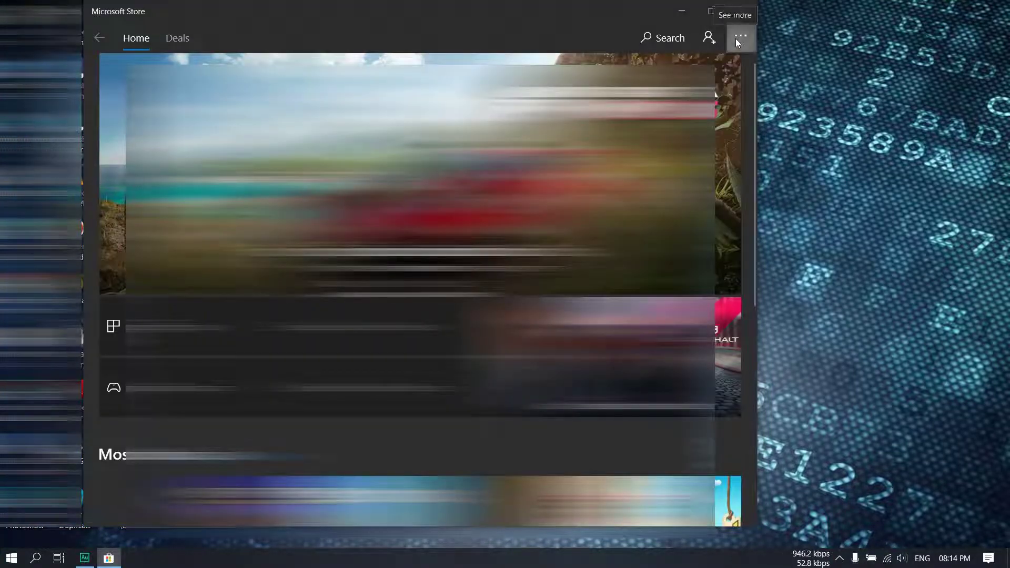
left_click(738, 40)
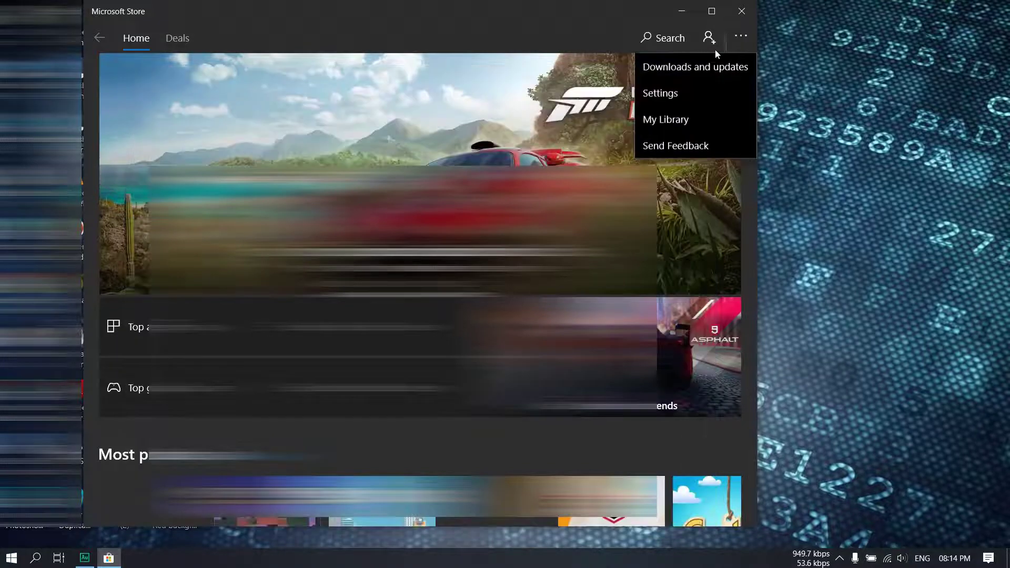
left_click(664, 94)
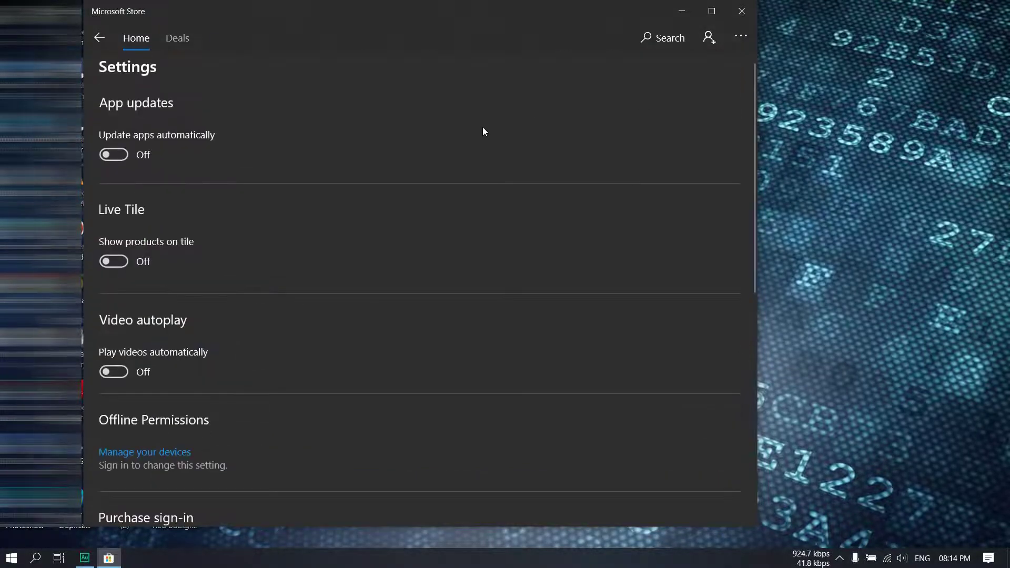
scroll(138, 181, "down", 4)
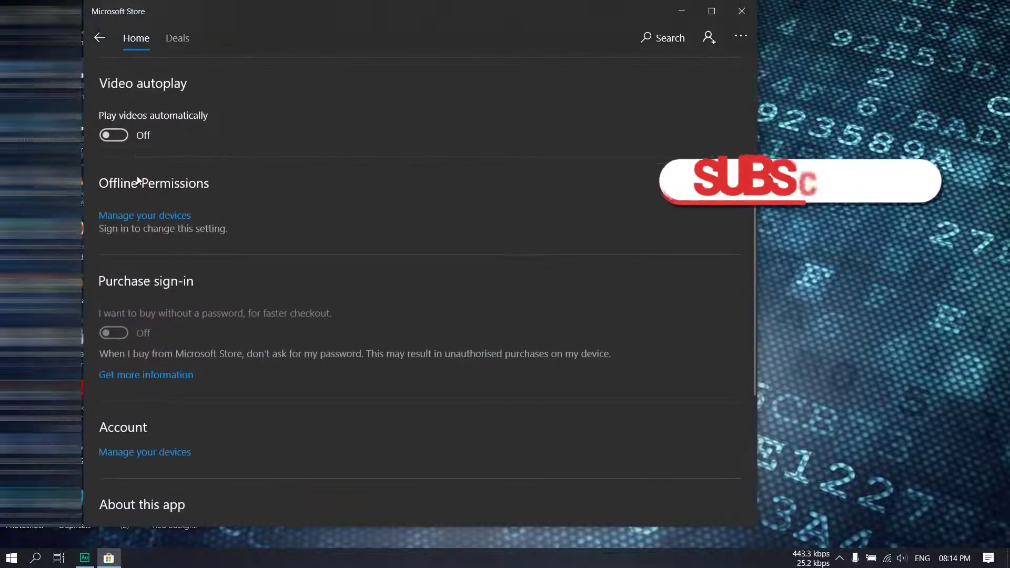
scroll(138, 181, "up", 4)
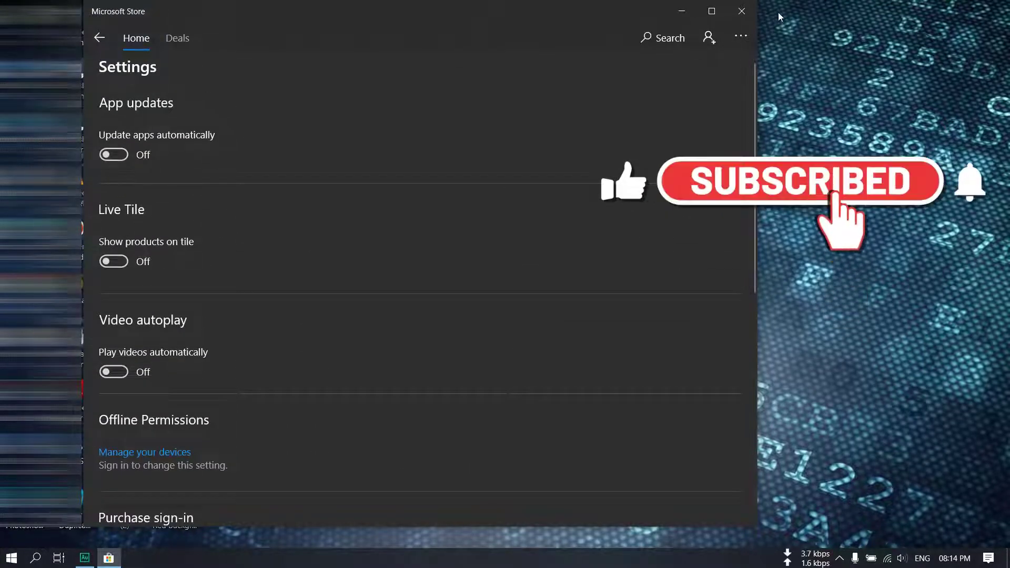
left_click(742, 11)
- Show the available options for the Play tile folder in Start
left_click(12, 557)
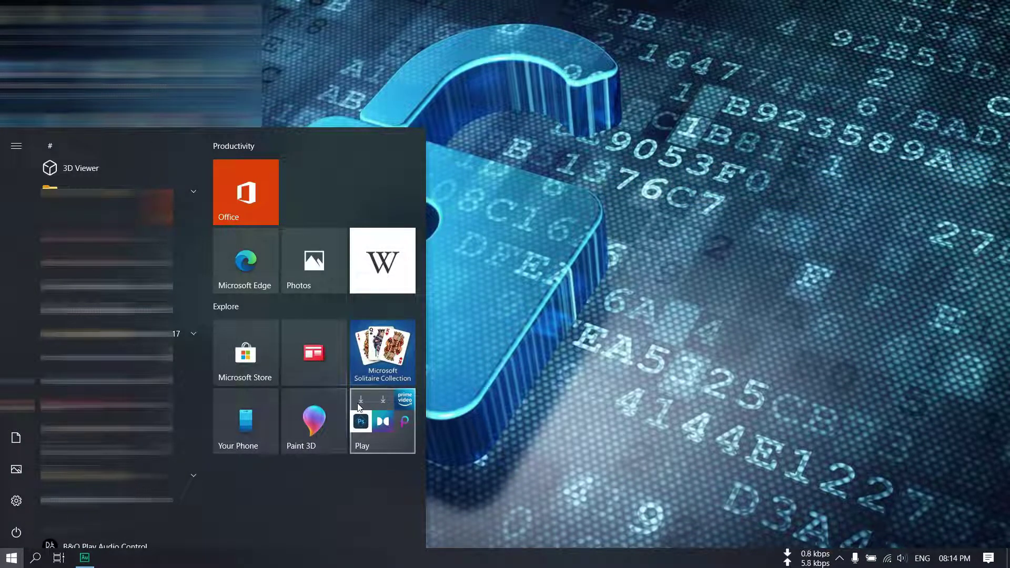
right_click(376, 408)
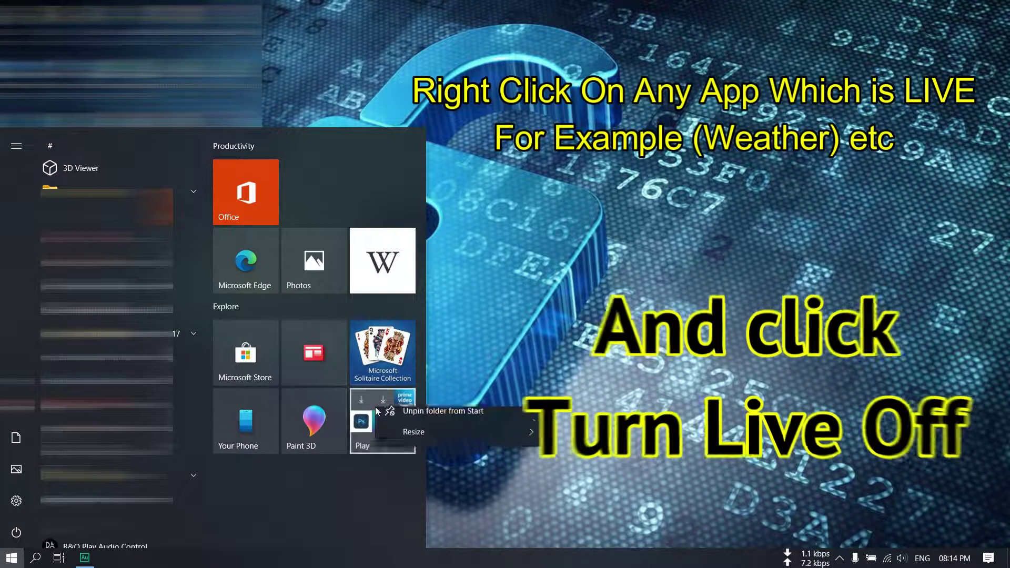